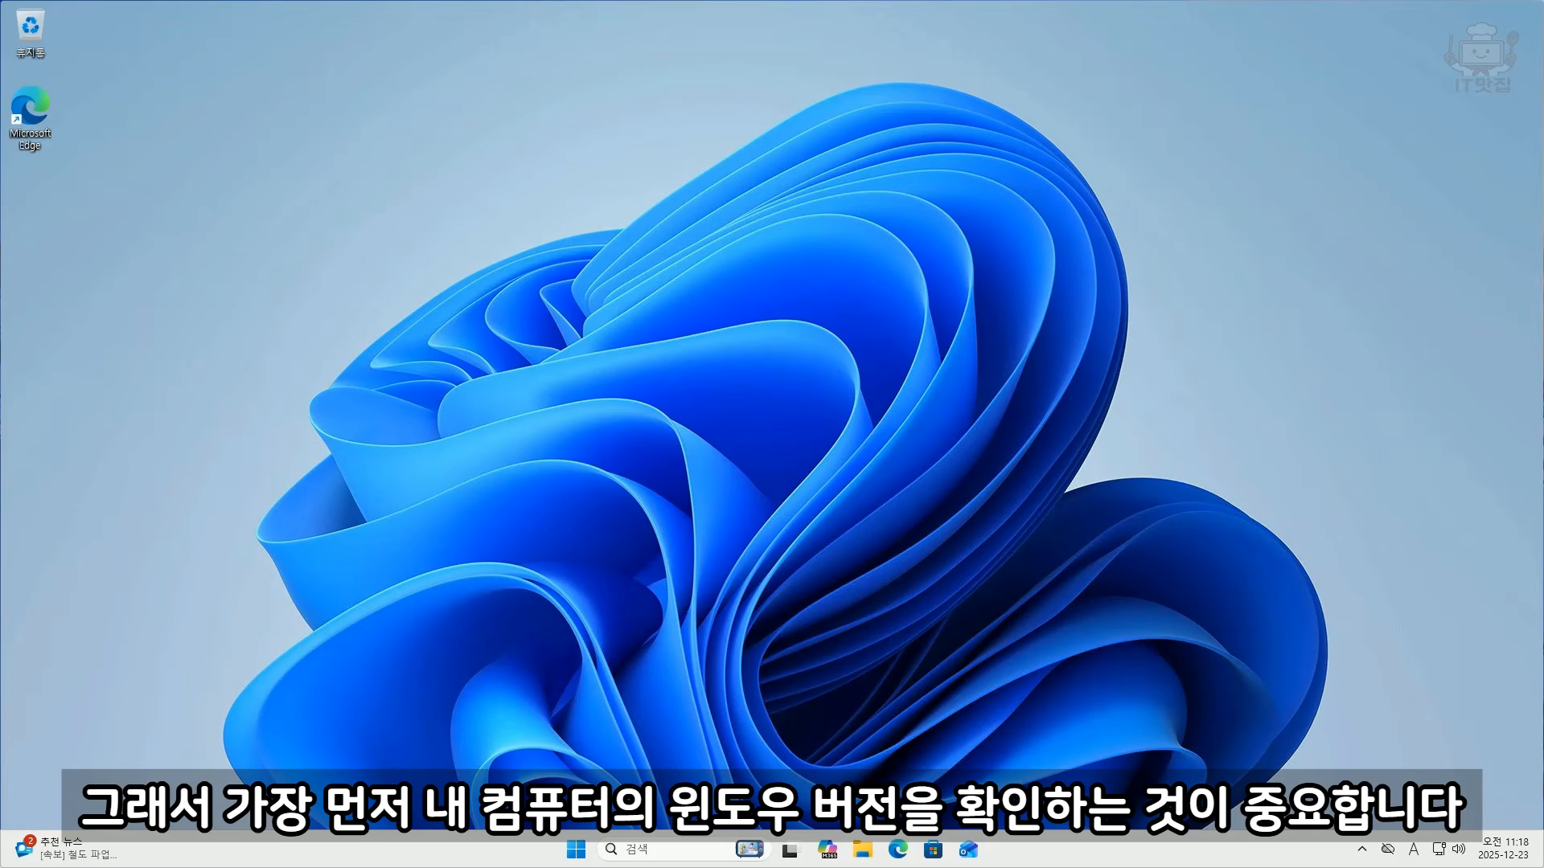
Step: Open the system's About information in Windows Settings and check which Windows edition is installed
right_click(575, 854)
click(534, 677)
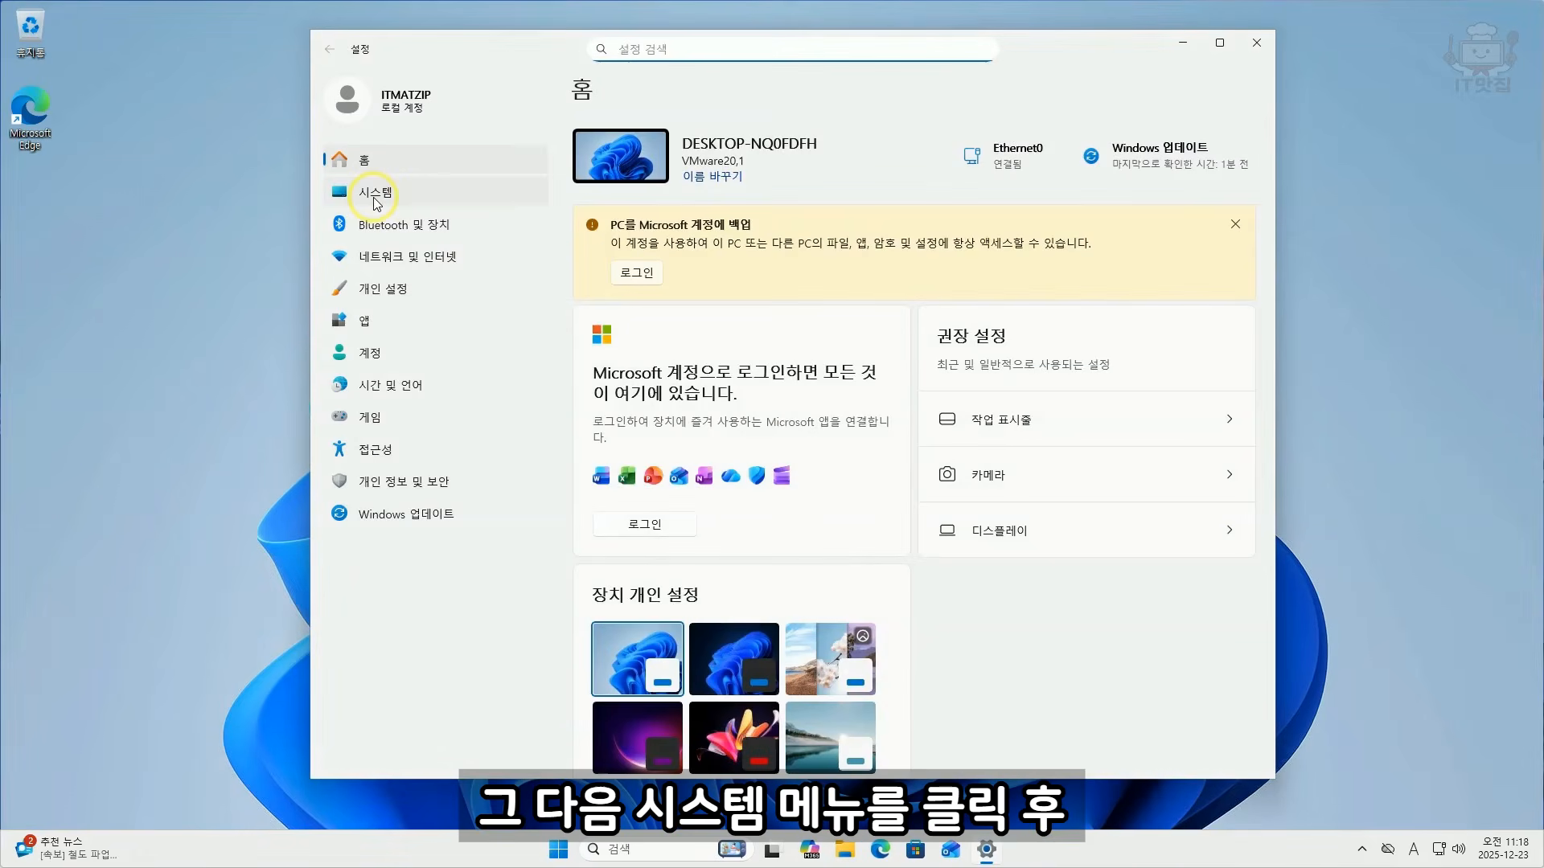
click(375, 198)
scroll(711, 418, down, 1)
scroll(711, 418, down, 6)
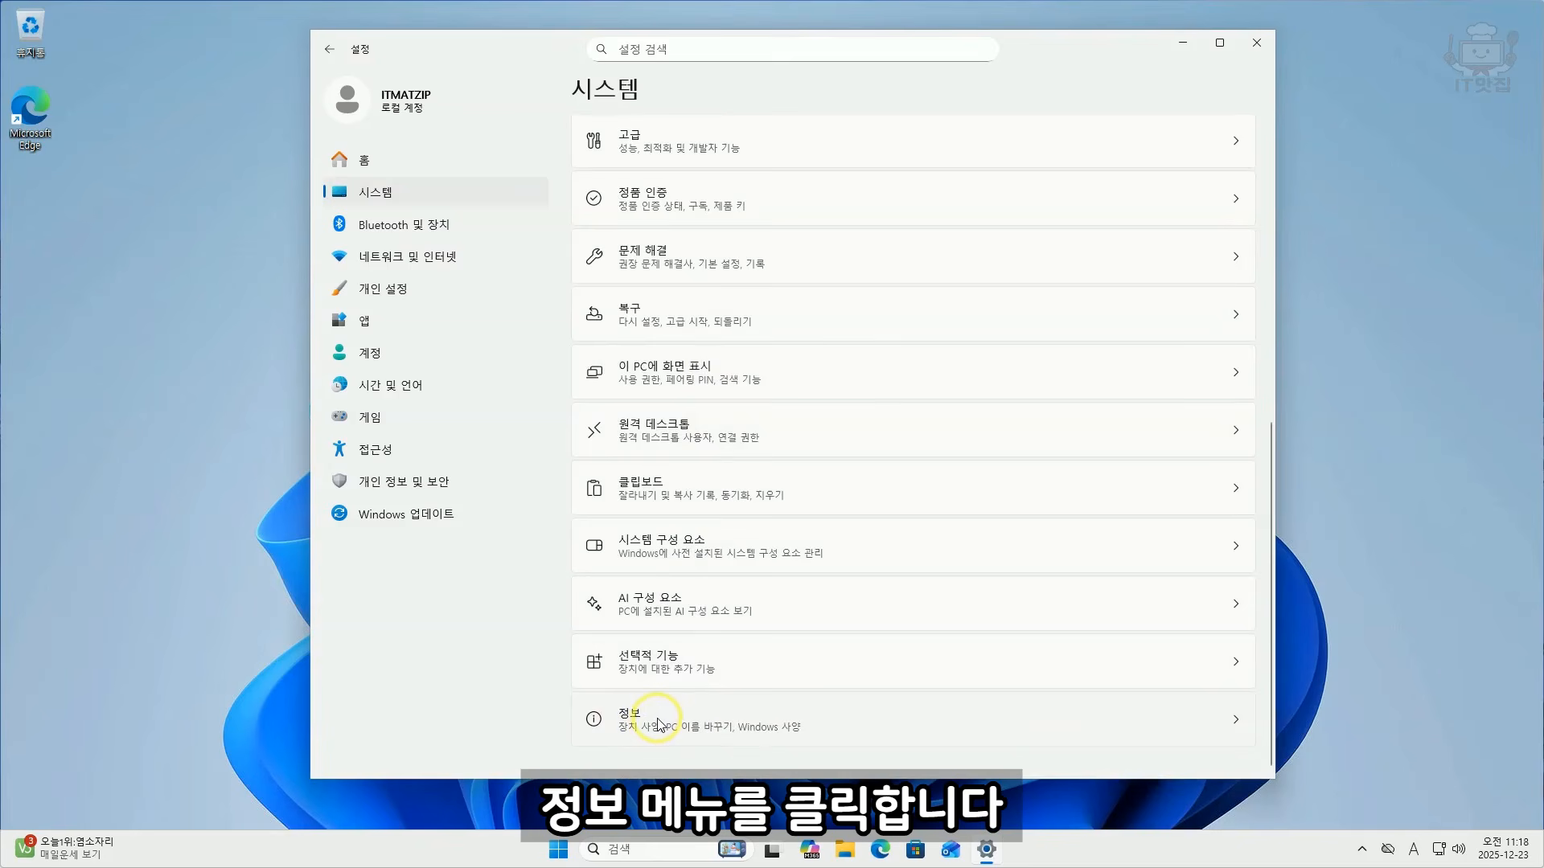
click(658, 726)
scroll(658, 725, down, 4)
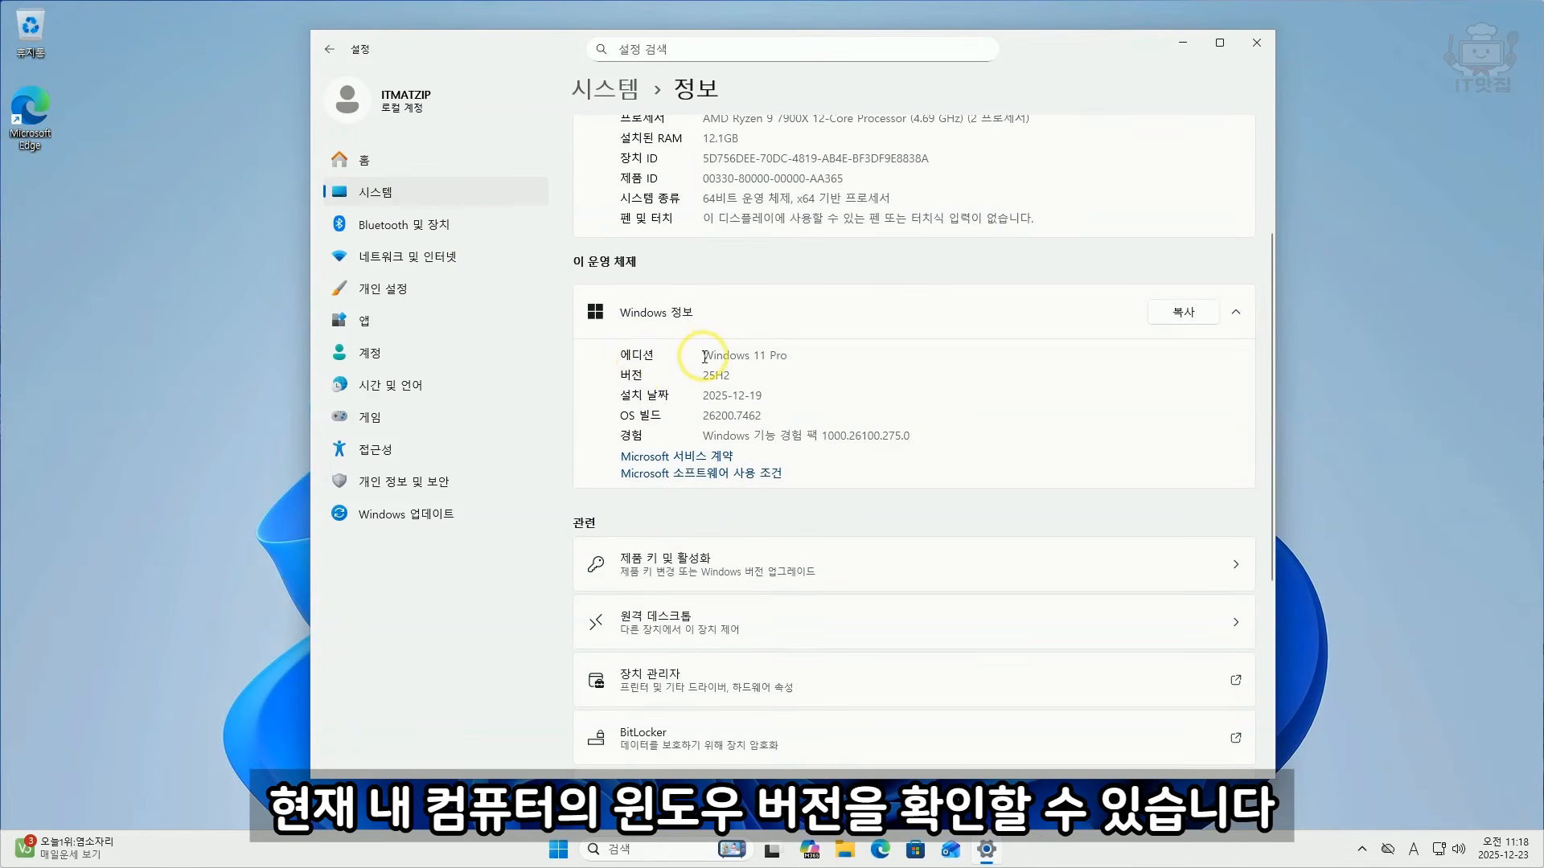
drag(704, 357, 800, 355)
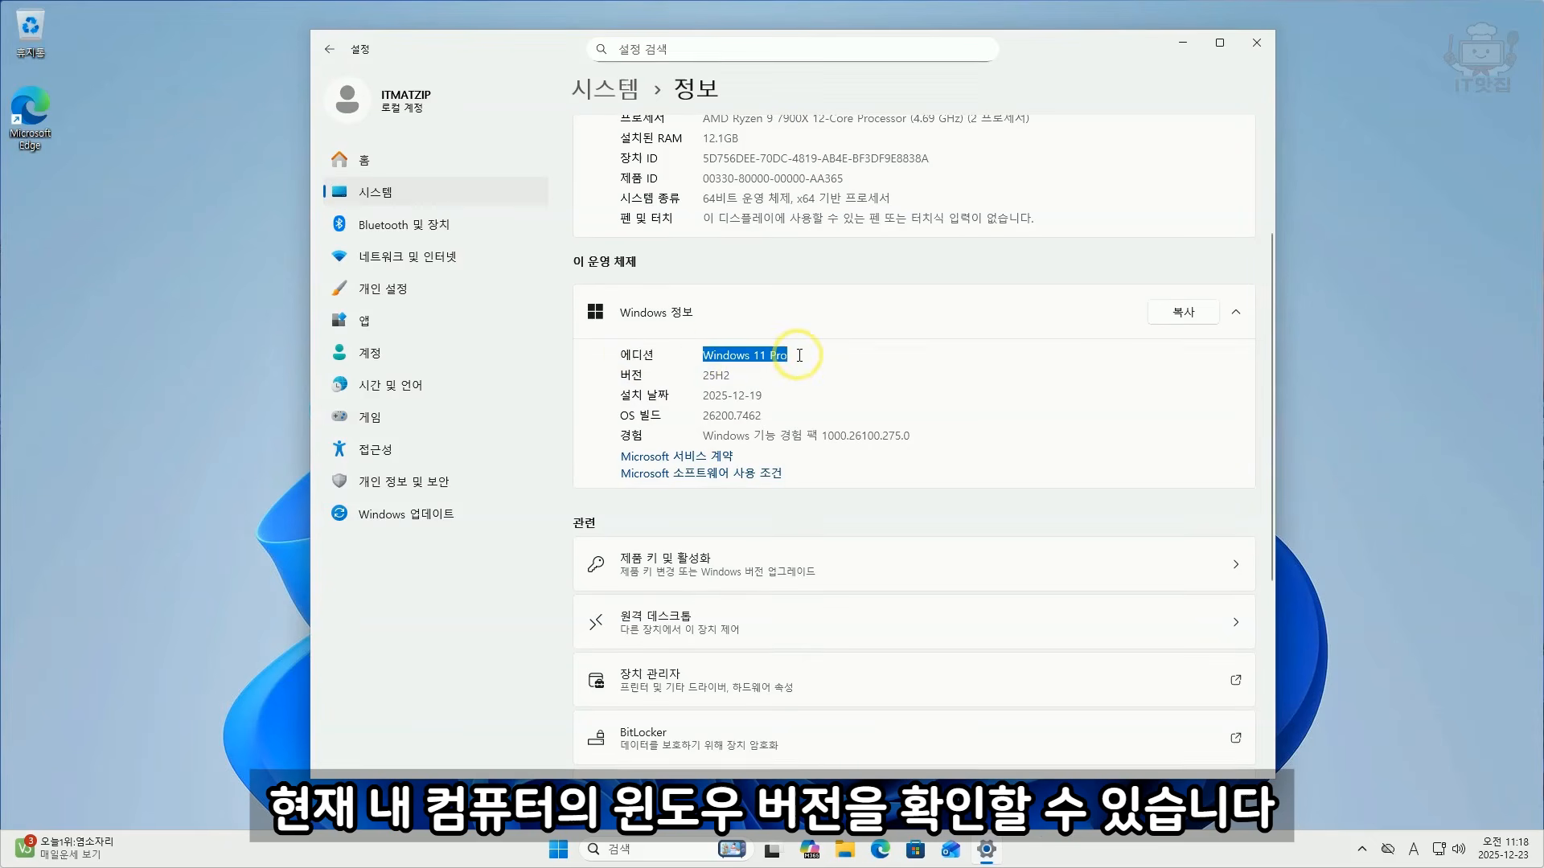
click(798, 355)
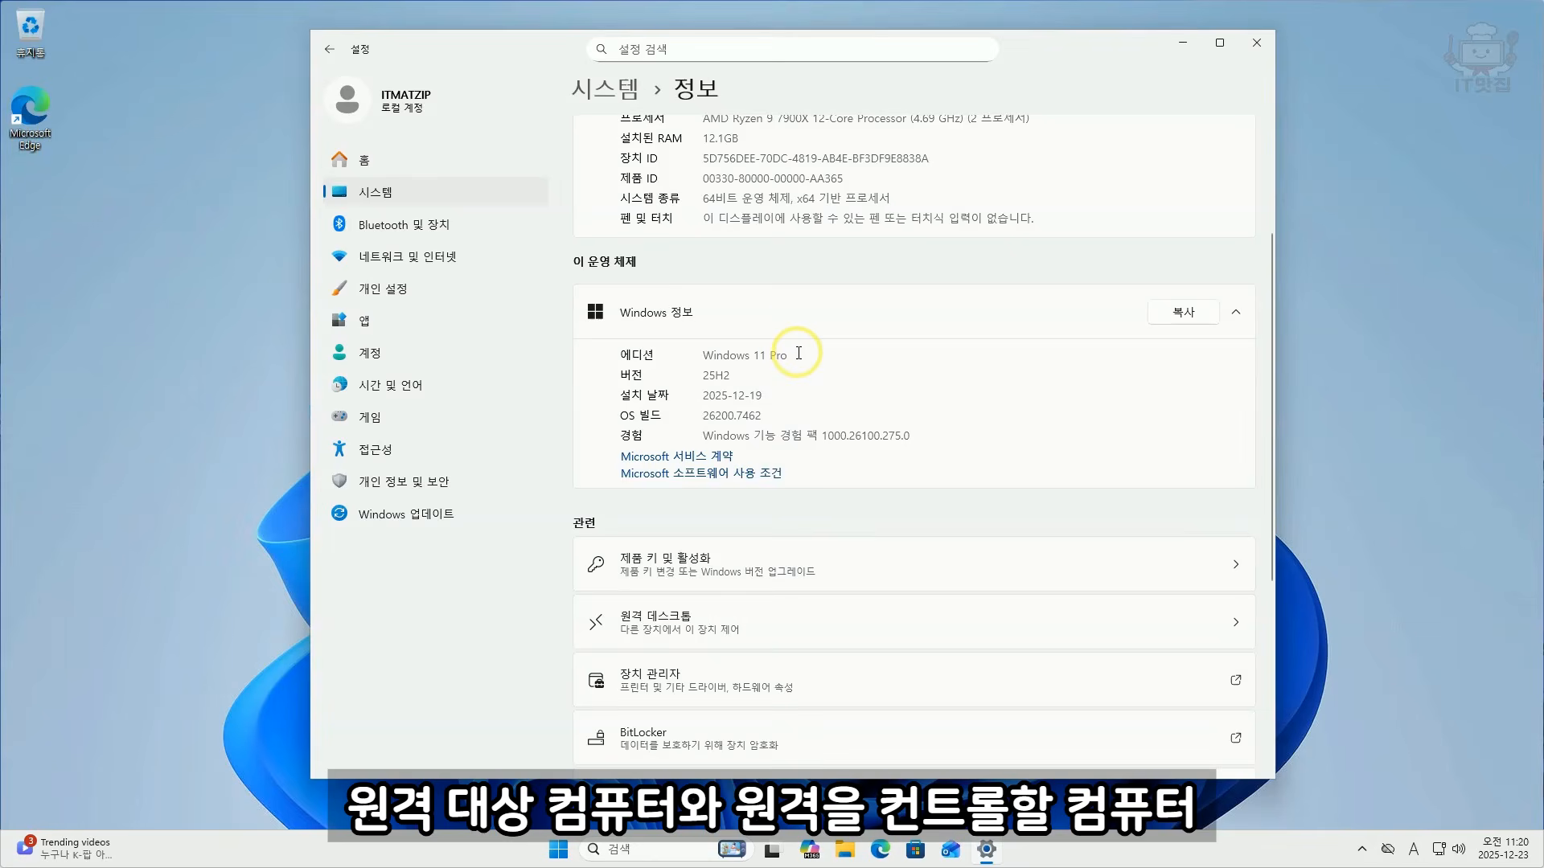
mouse_move(808, 352)
mouse_down()
mouse_move(620, 354)
mouse_move(799, 355)
mouse_up()
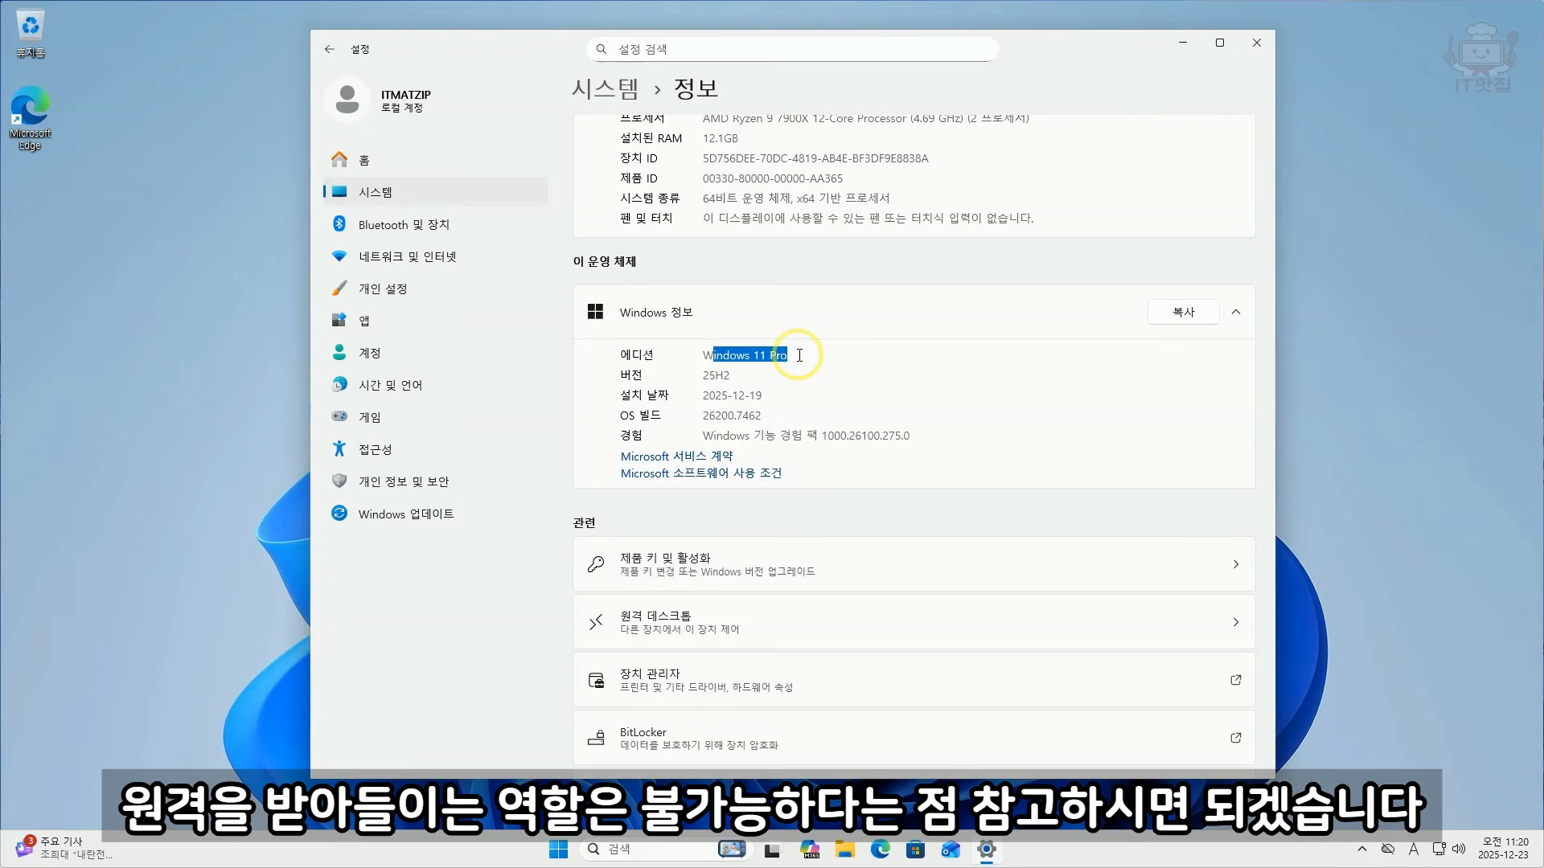
click(797, 369)
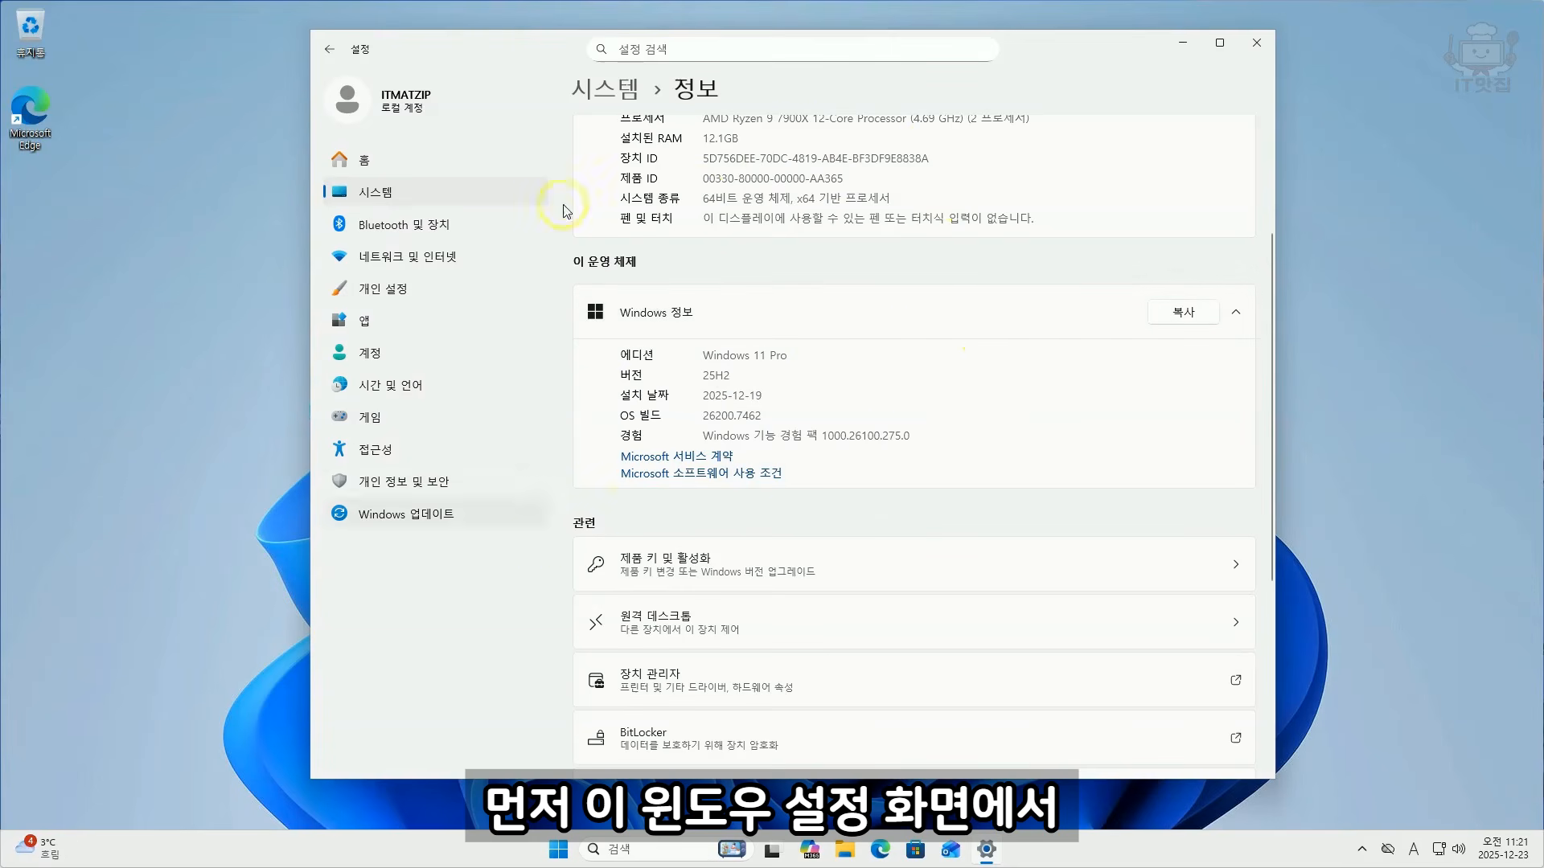
Step: Enable Remote Desktop for this PC in the system settings and expand its connection options to view them
click(384, 200)
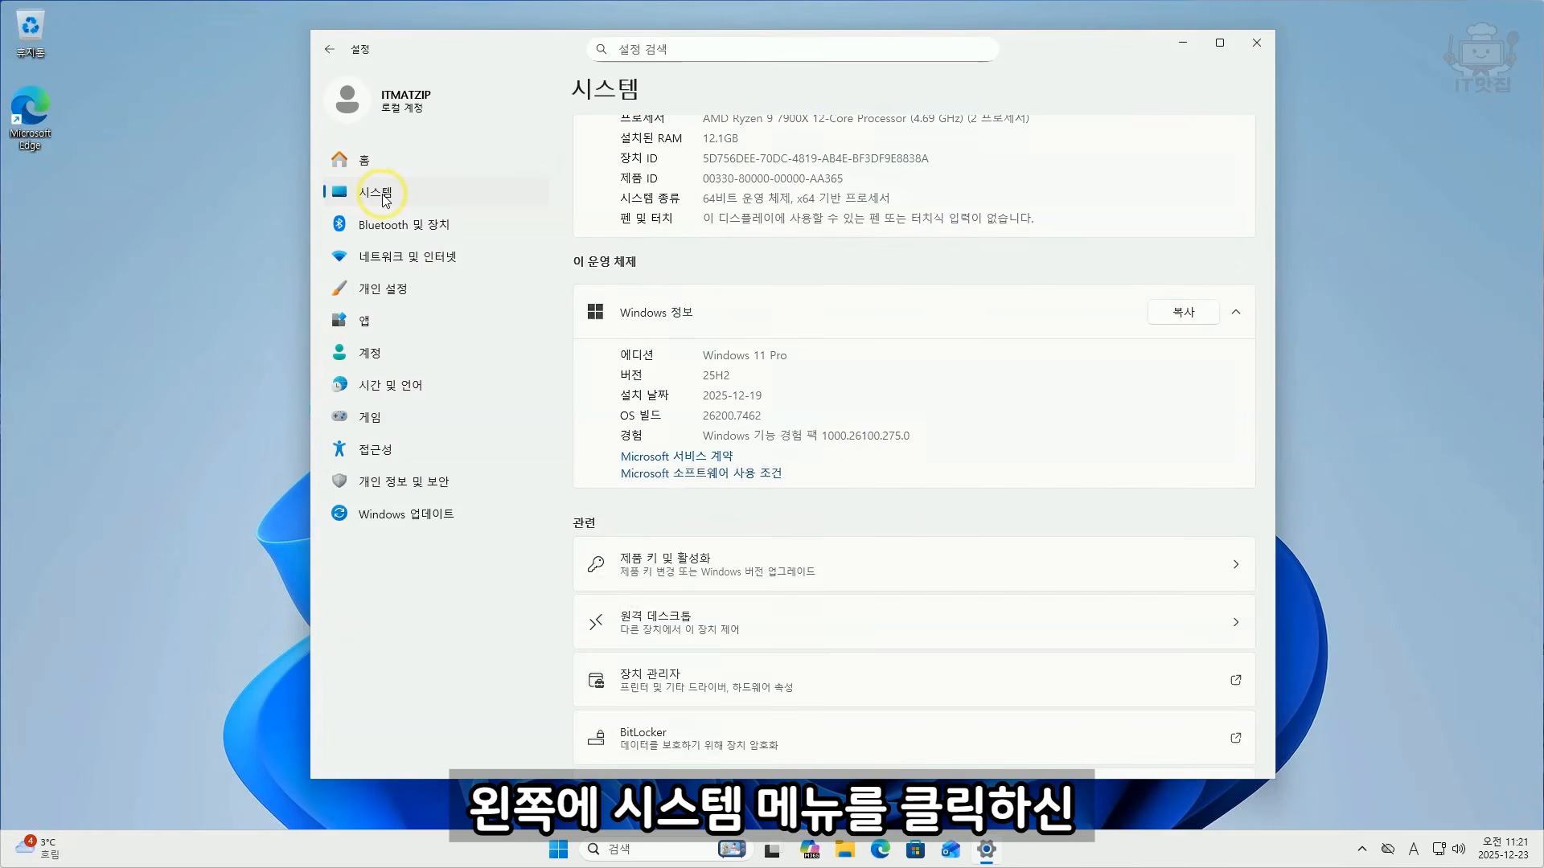
scroll(862, 400, down, 3)
scroll(862, 400, down, 3)
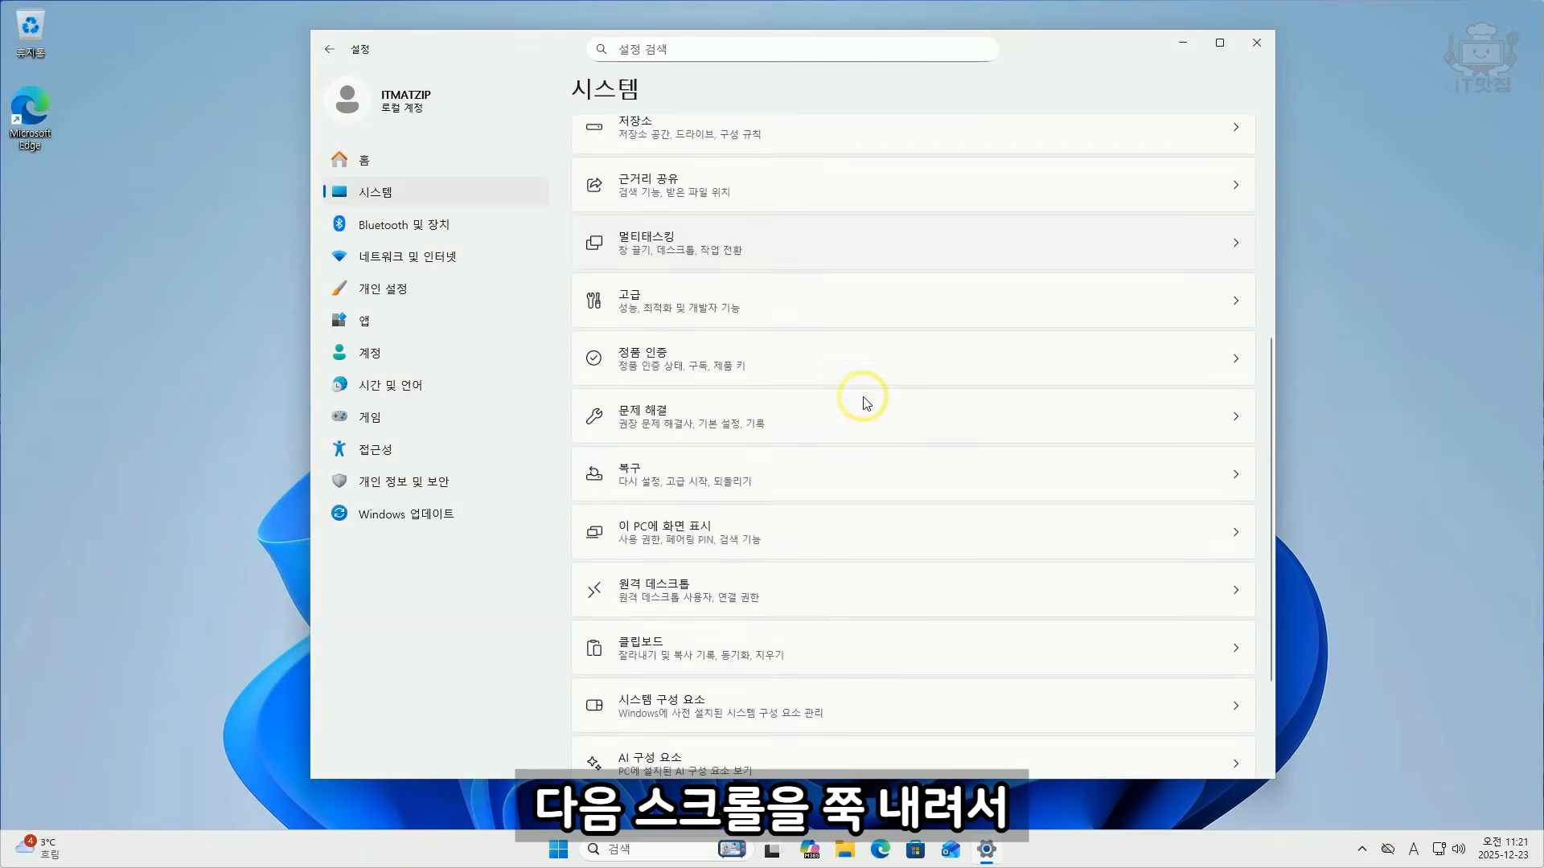
click(702, 586)
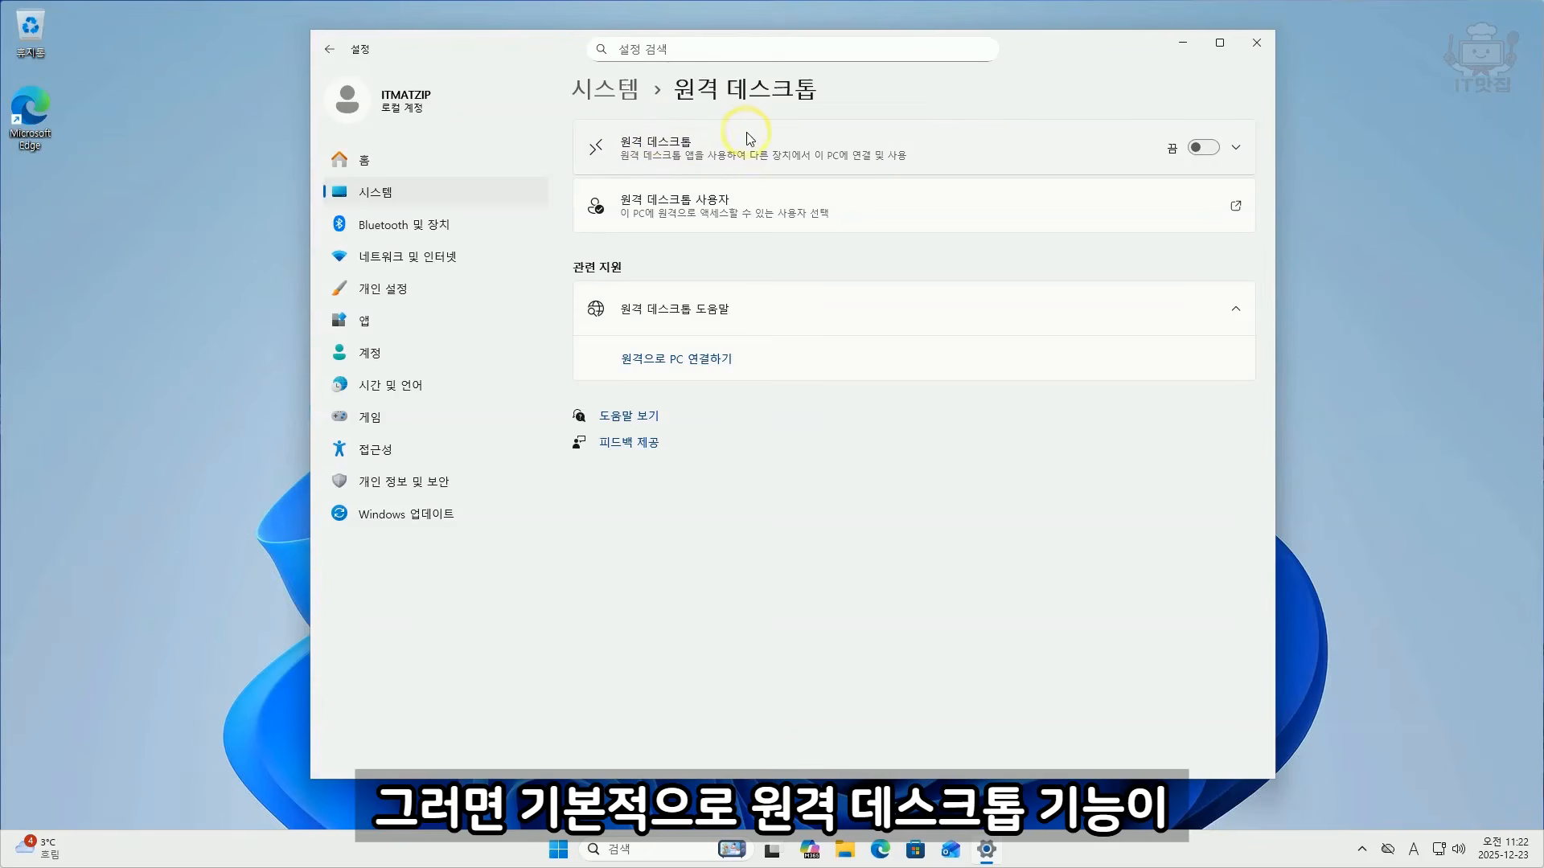
click(1197, 148)
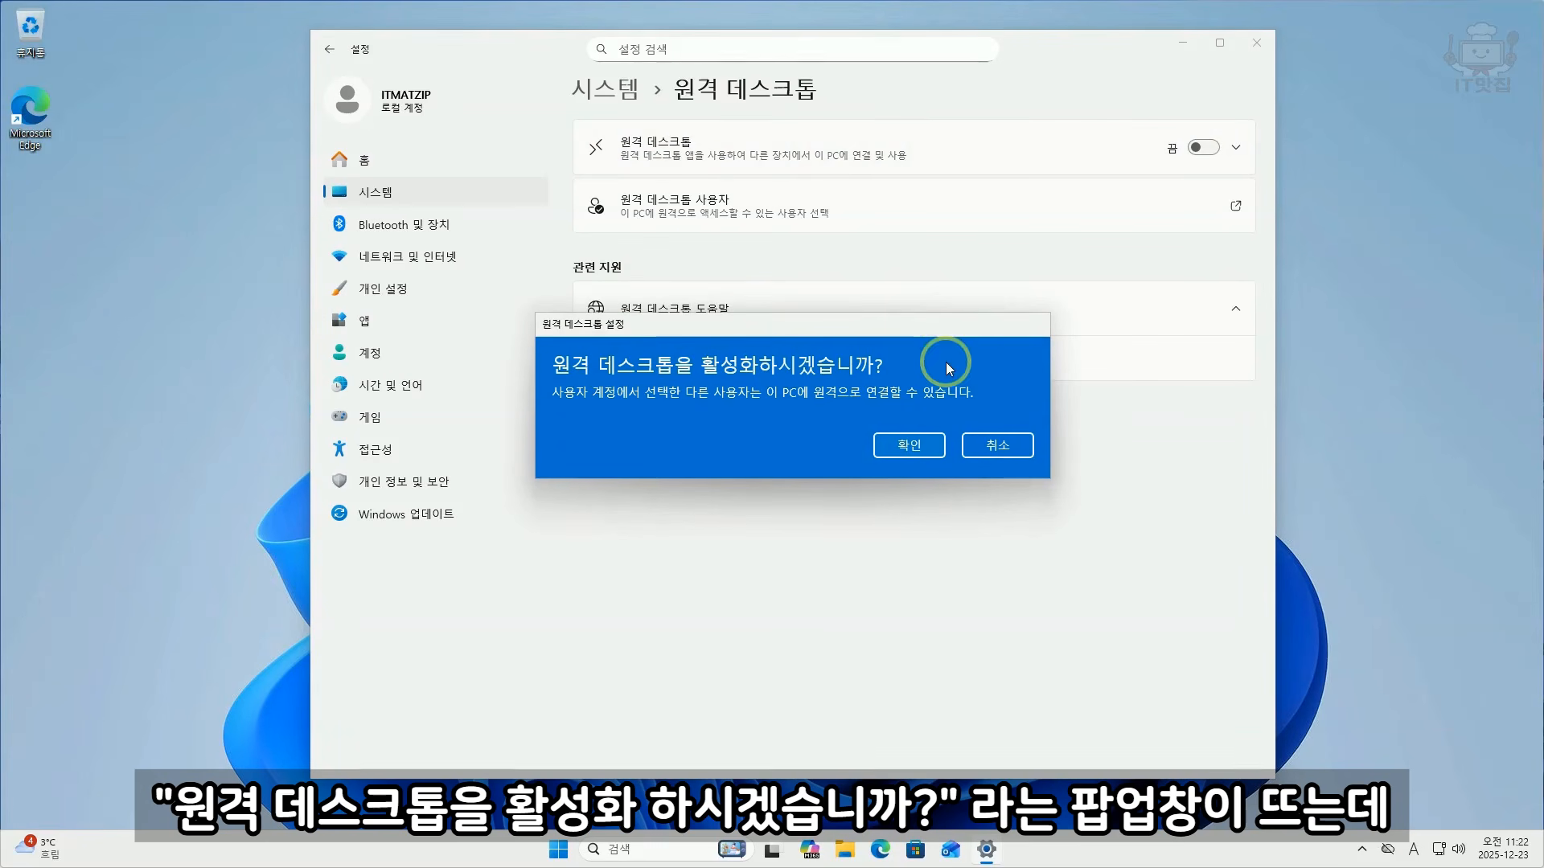
click(910, 447)
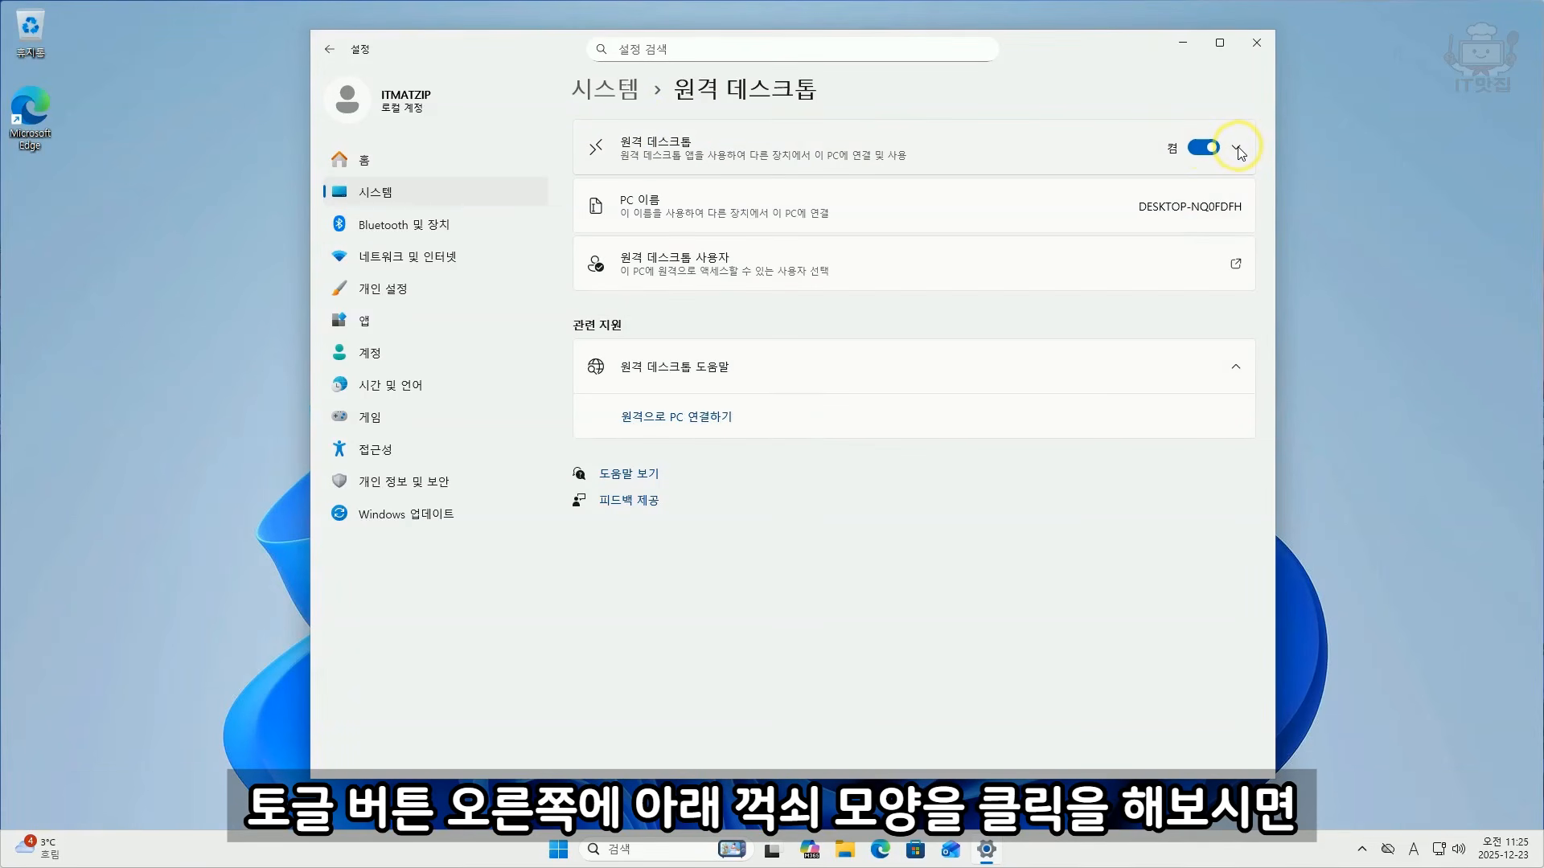
click(1239, 151)
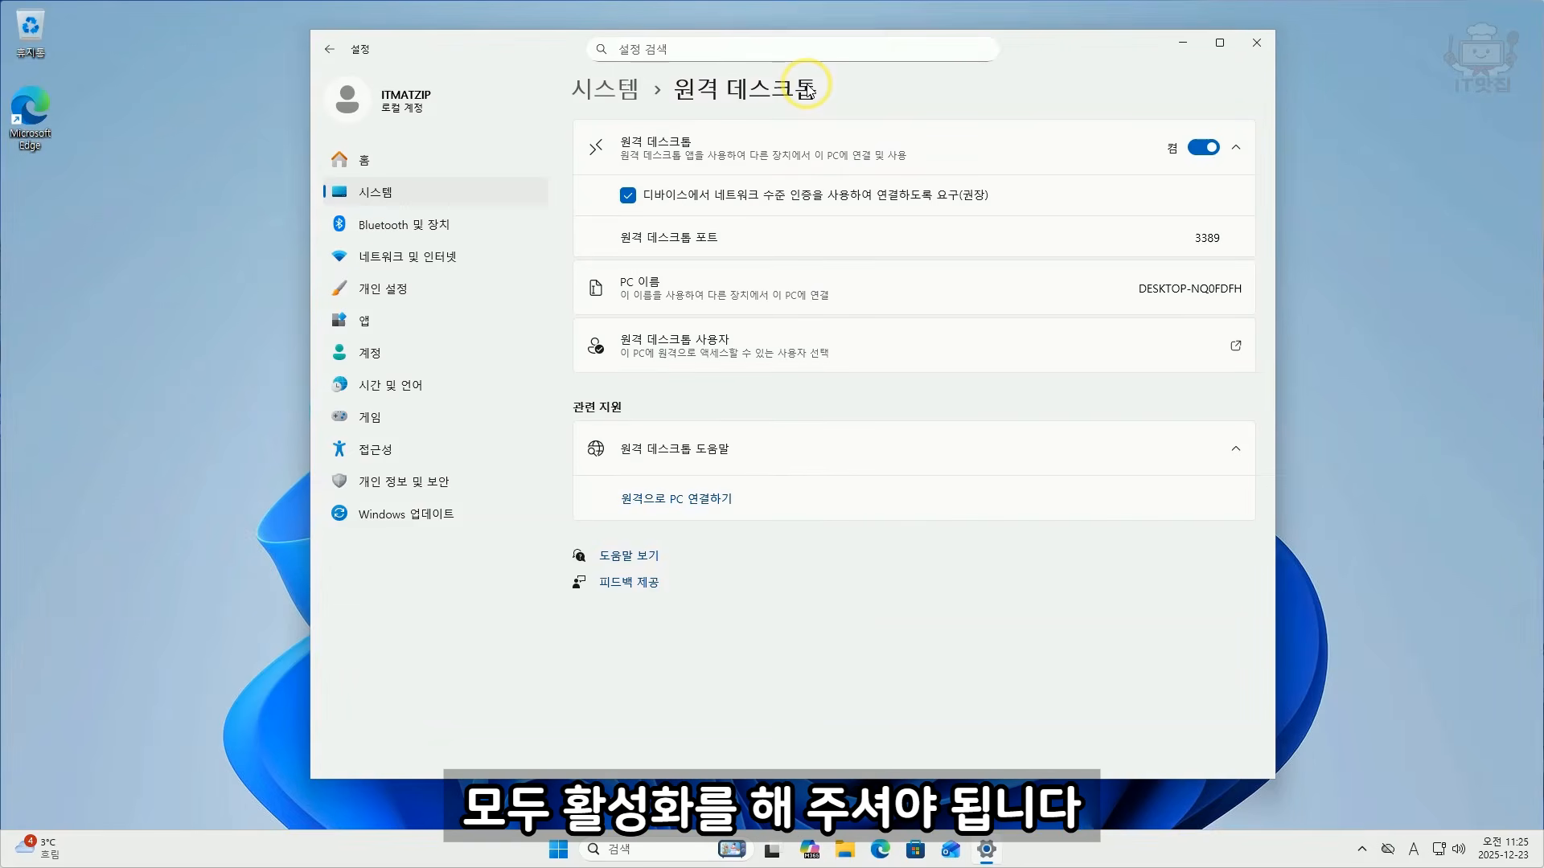
click(1257, 43)
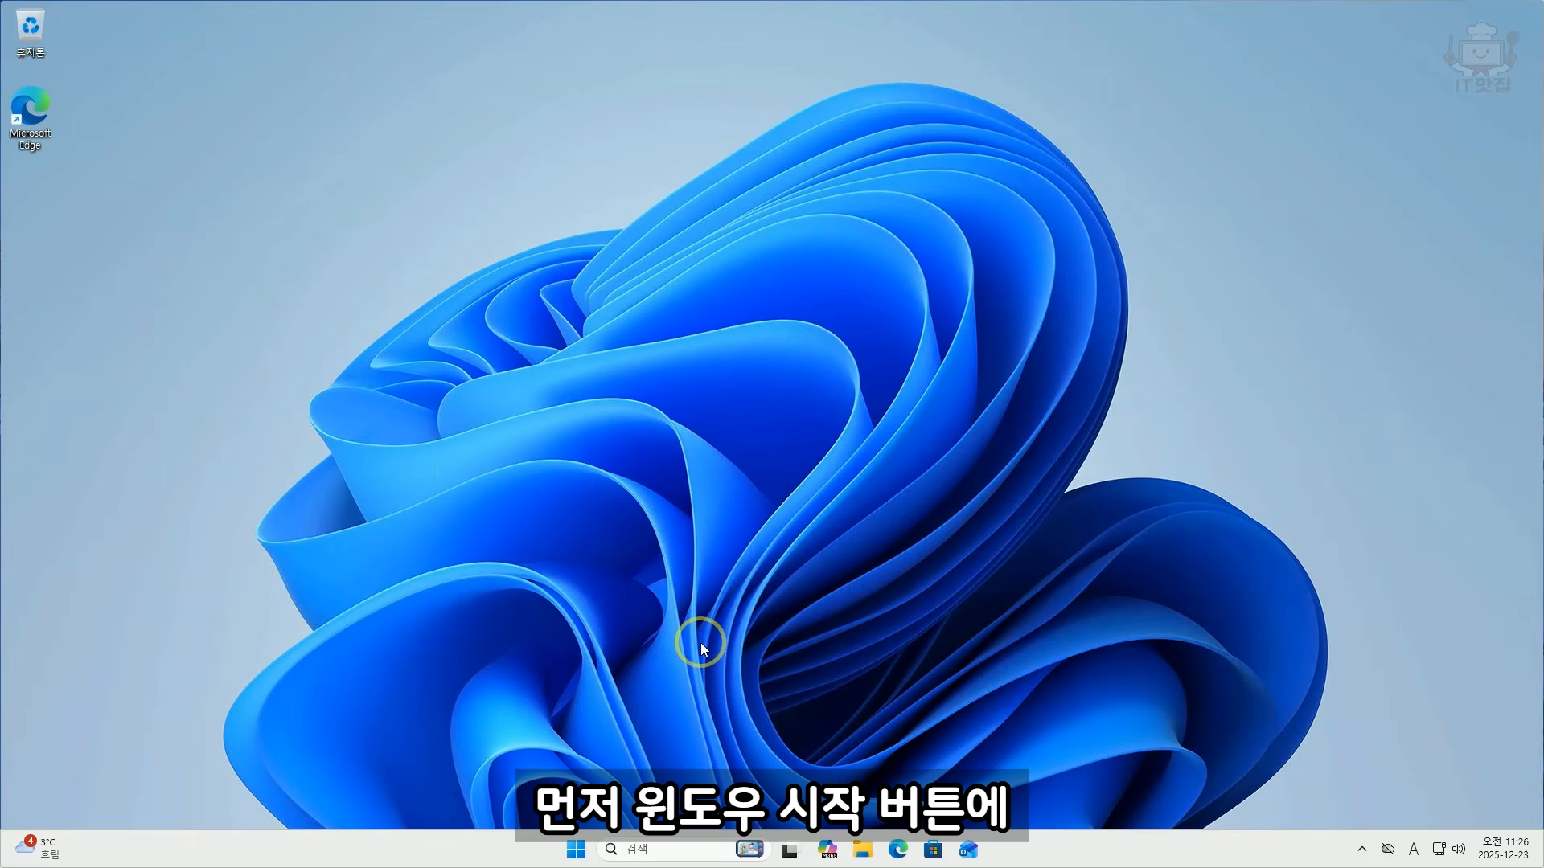
Step: Open the Ethernet connection details in the network settings and look up the PC's IPv4 address
right_click(581, 852)
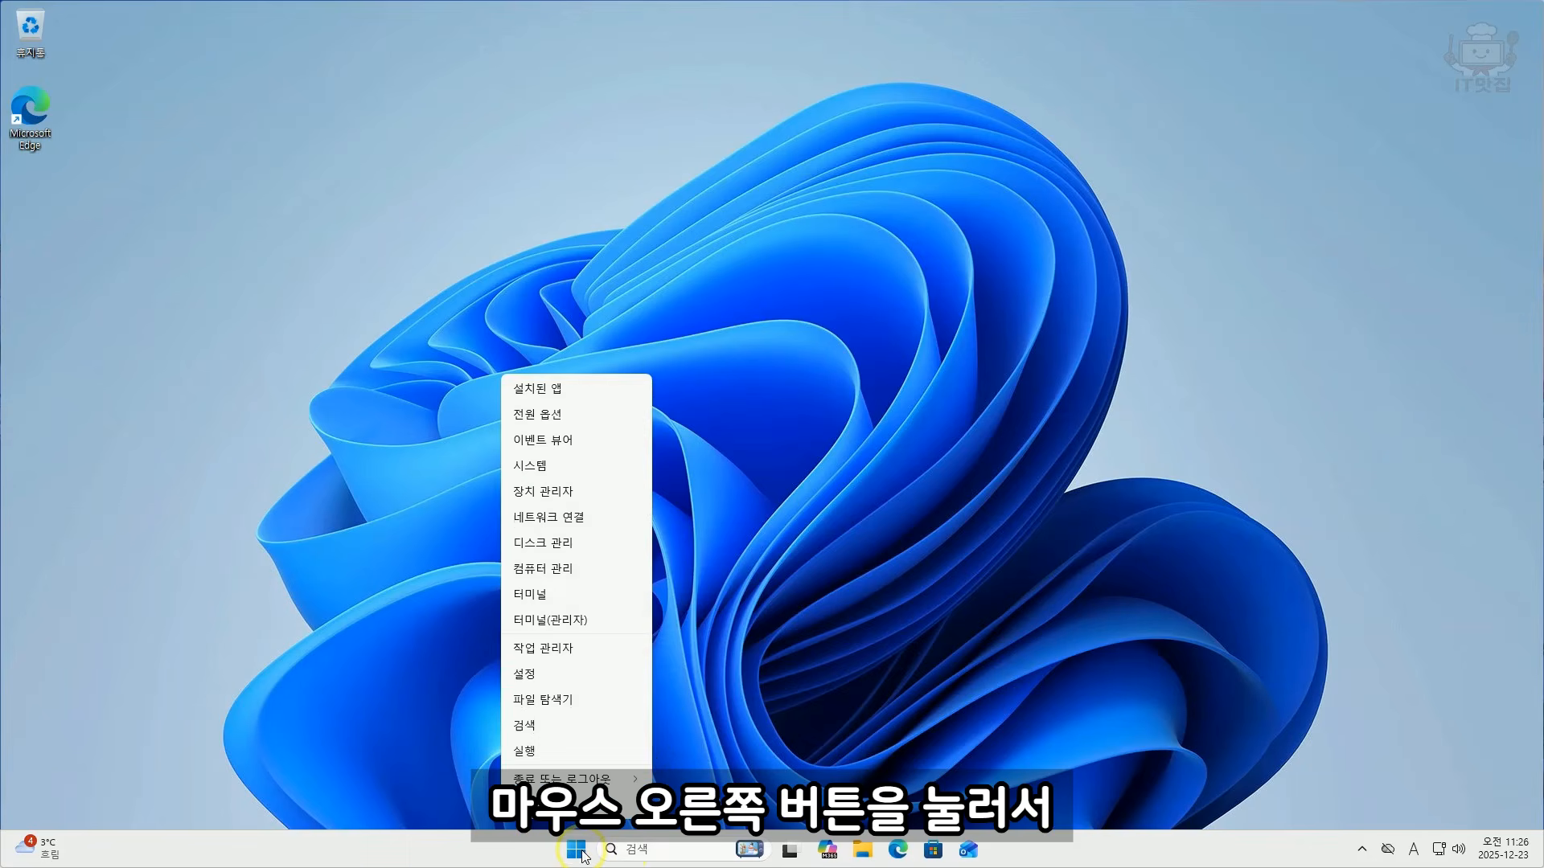
click(564, 521)
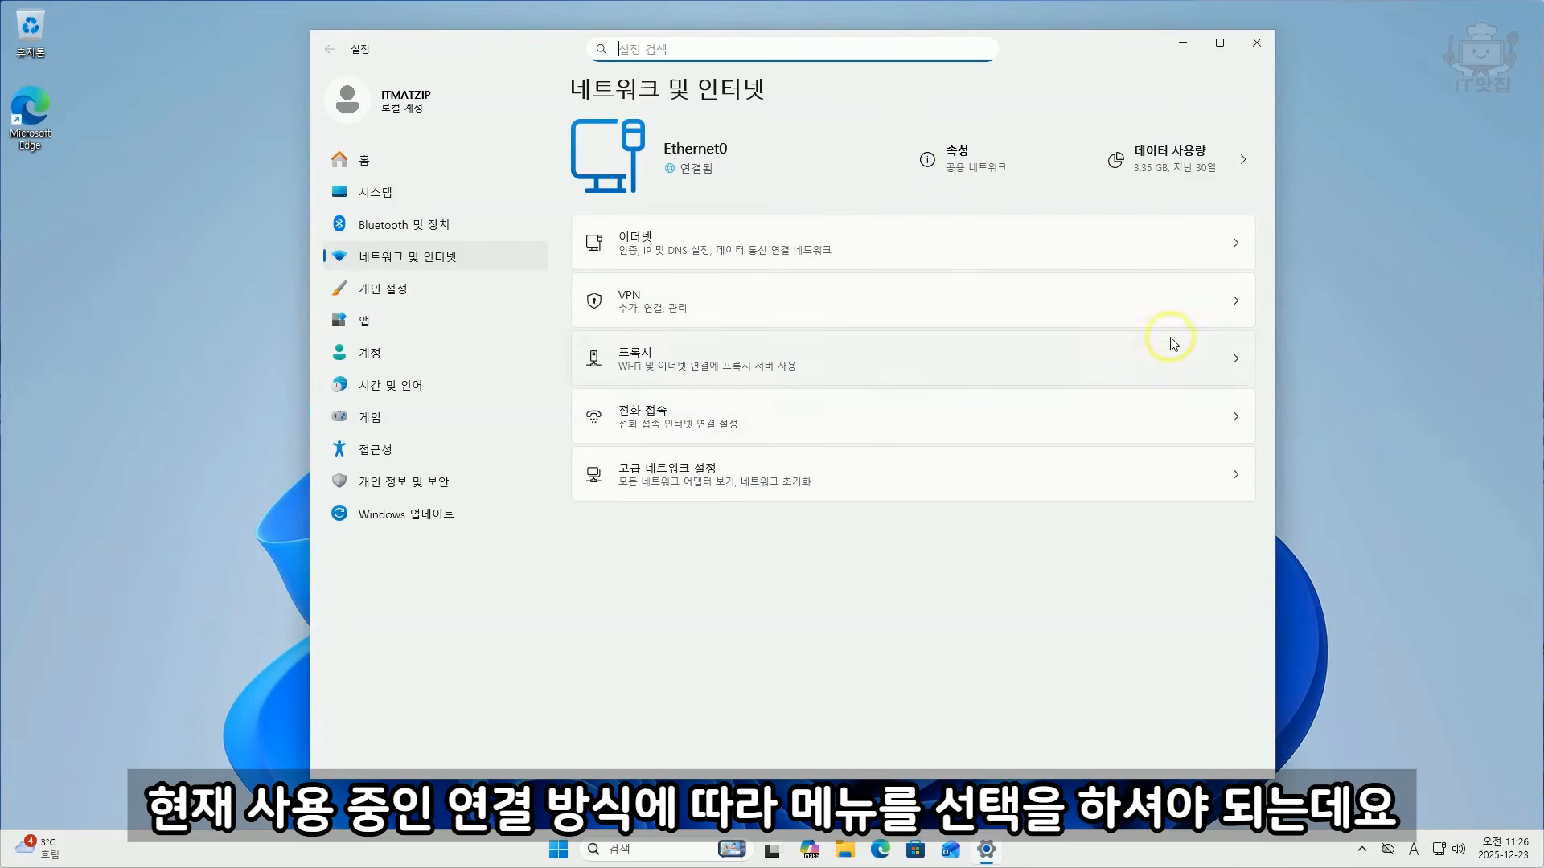
click(673, 247)
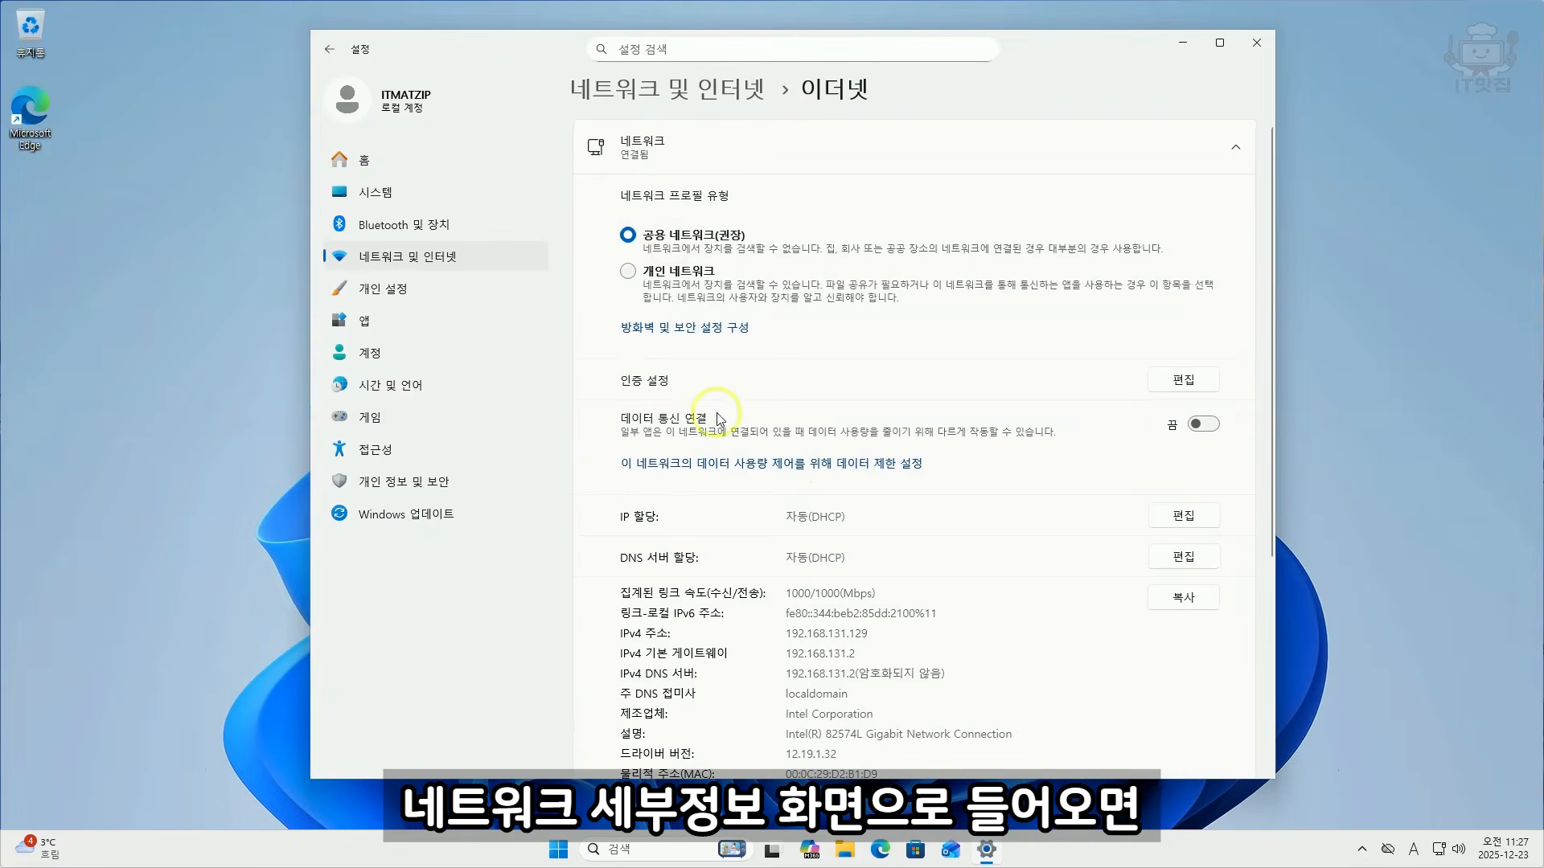
scroll(1110, 173, down, 4)
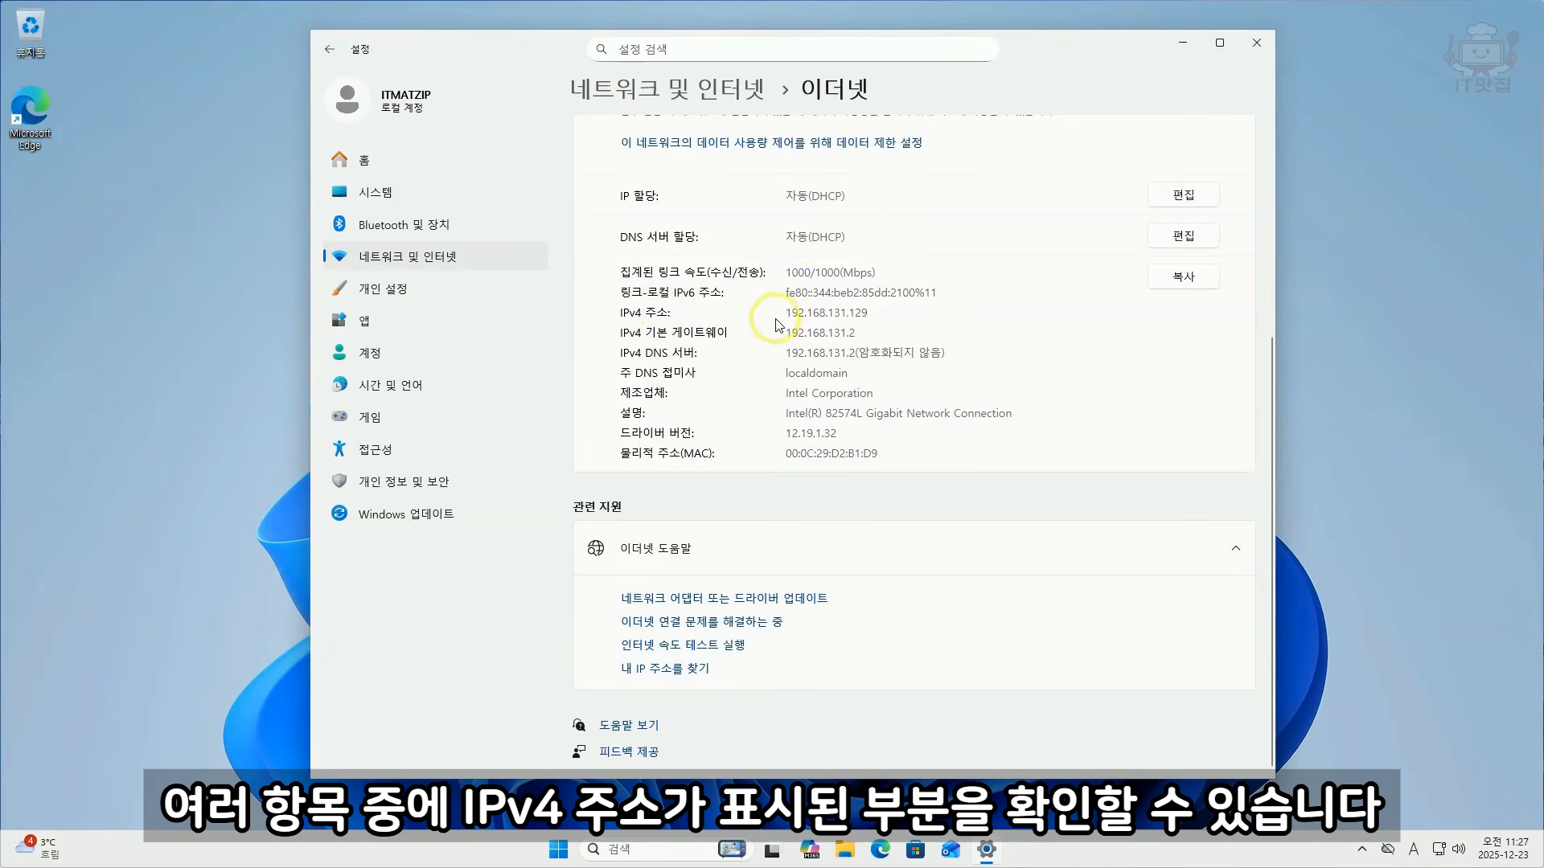
drag(776, 313, 894, 309)
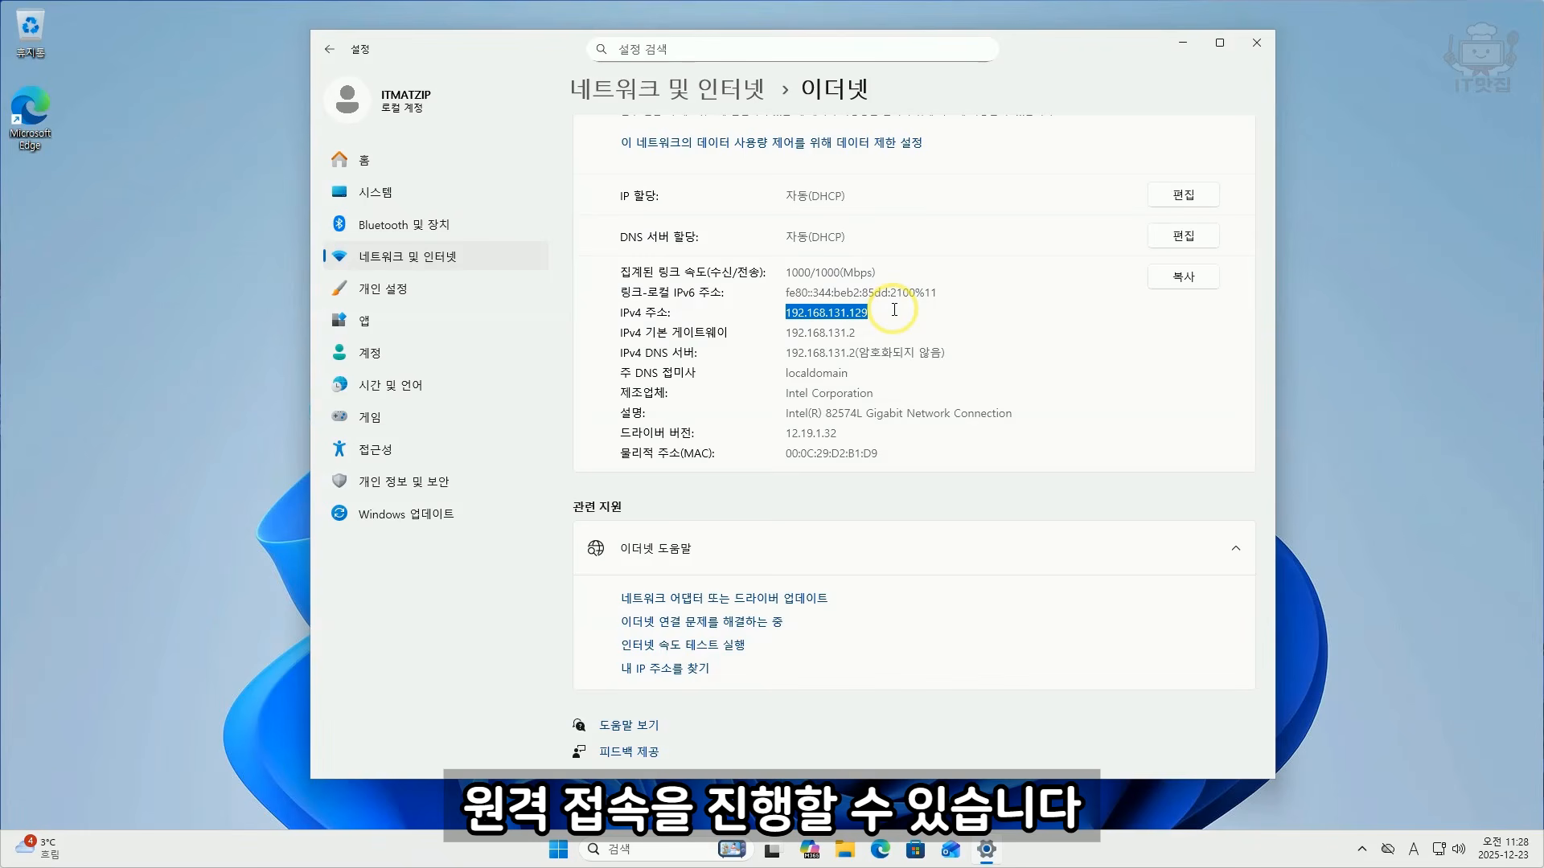
drag(789, 312, 920, 310)
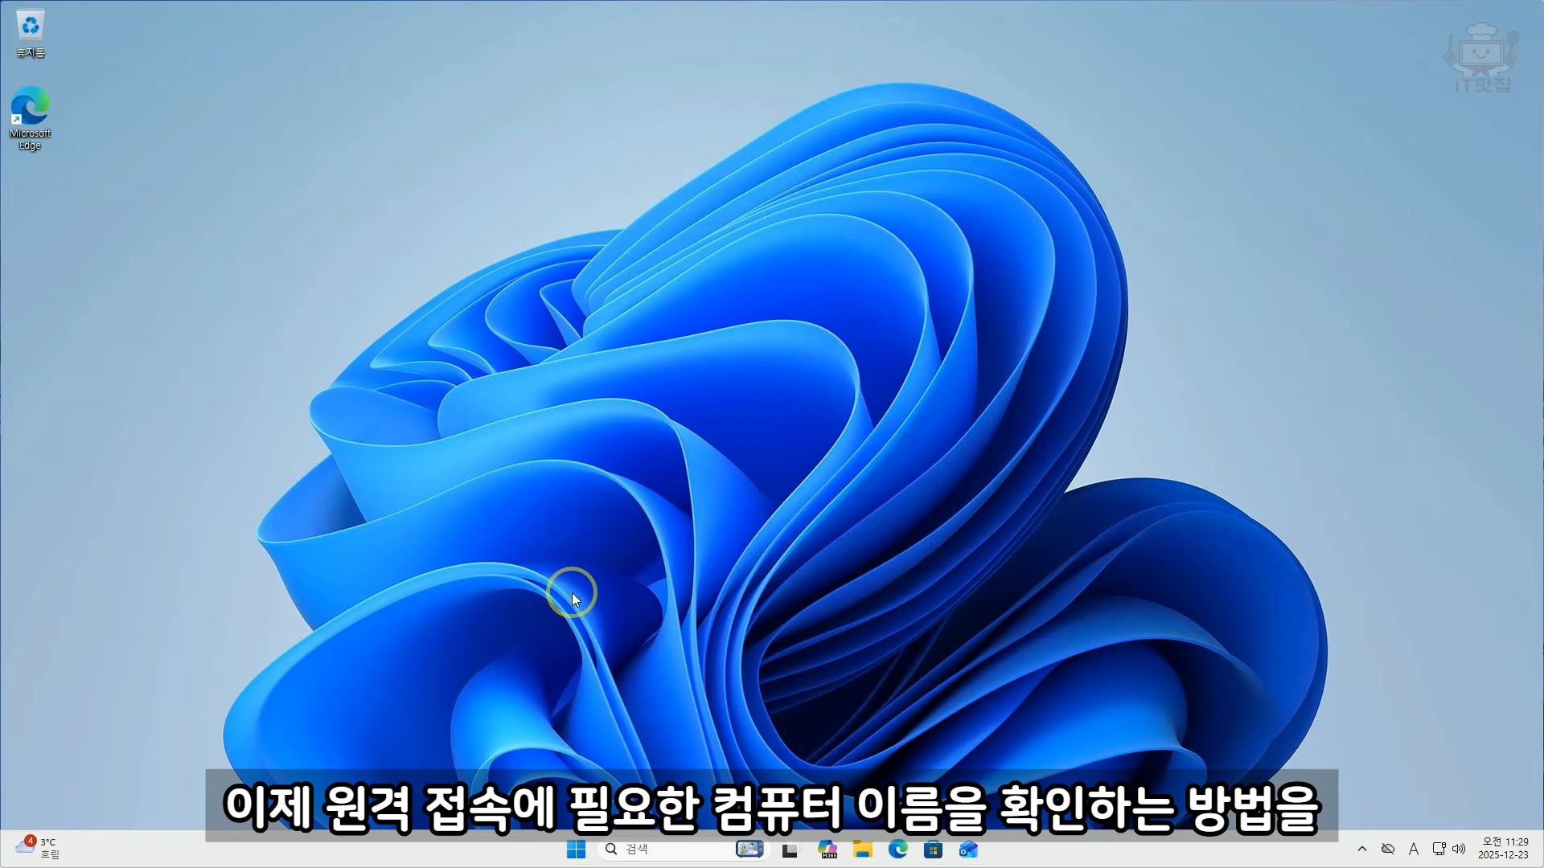
Step: Search for cmd and run Command Prompt with administrator rights
click(576, 852)
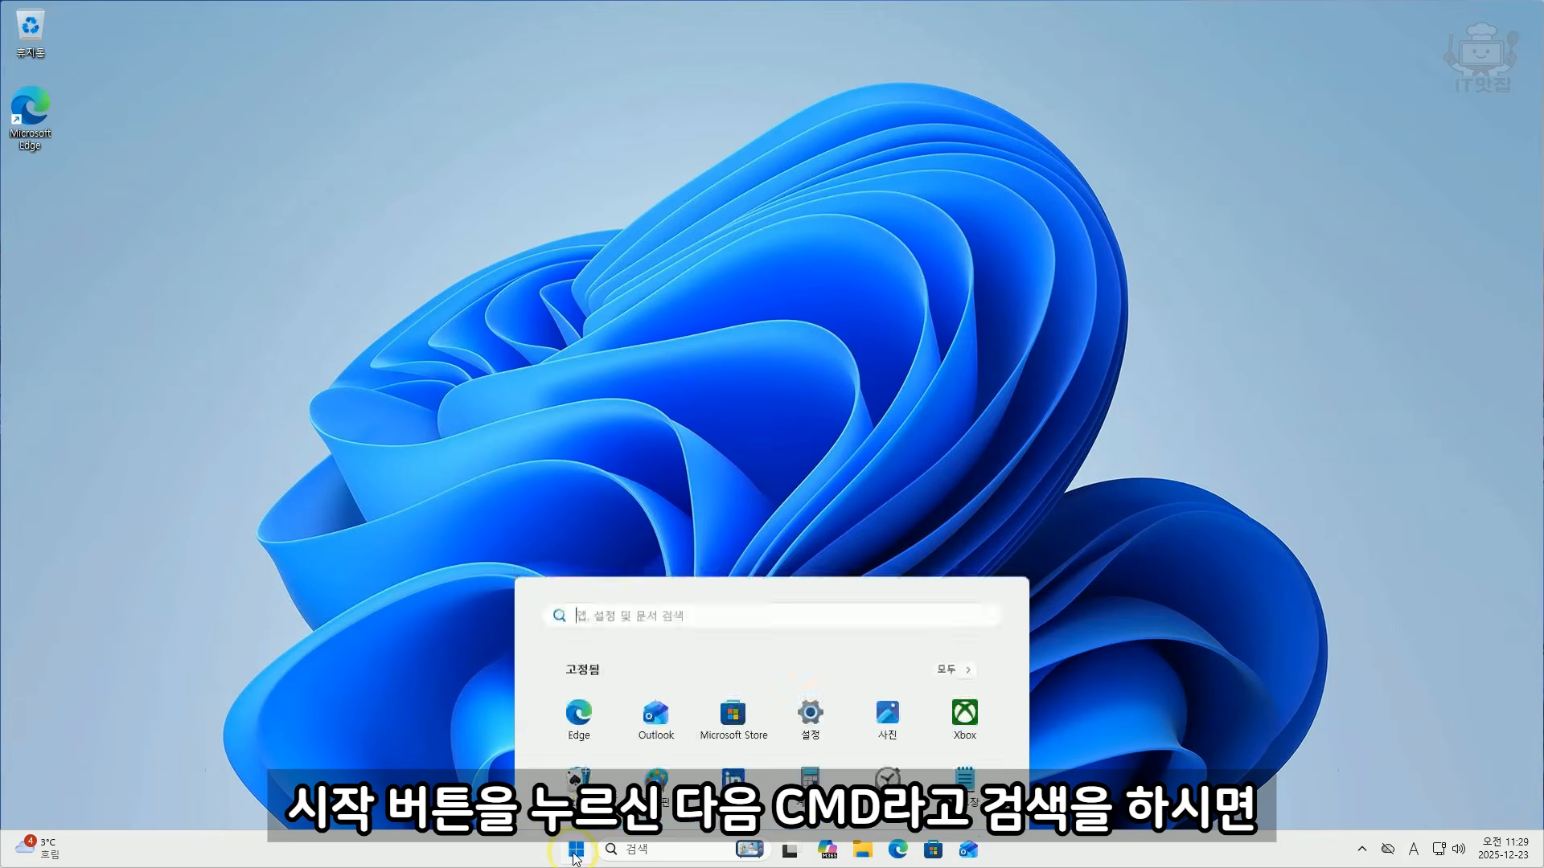
text(cmd)
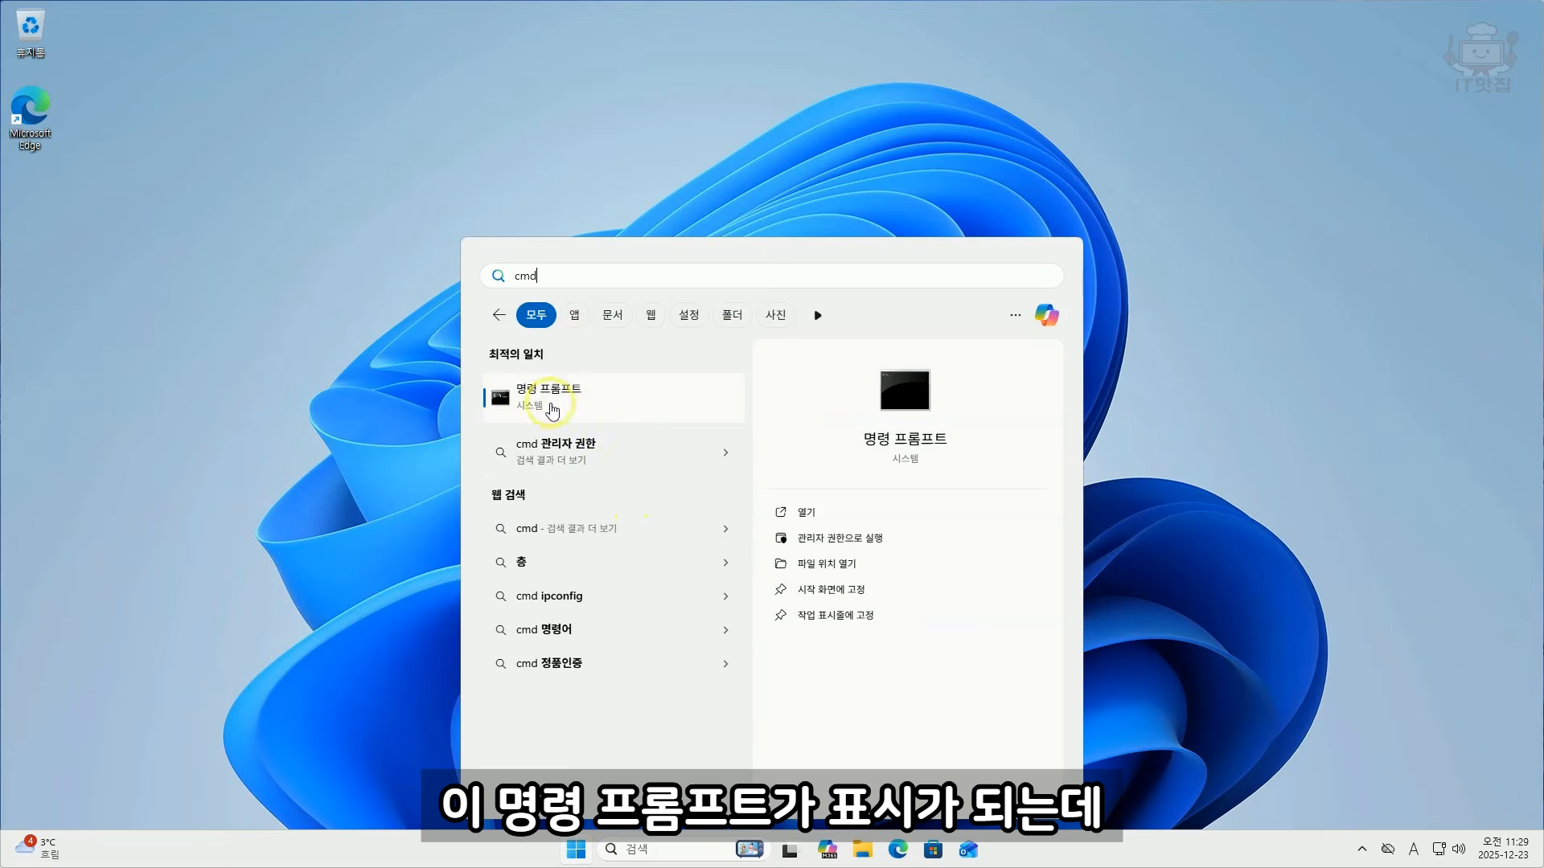
click(850, 547)
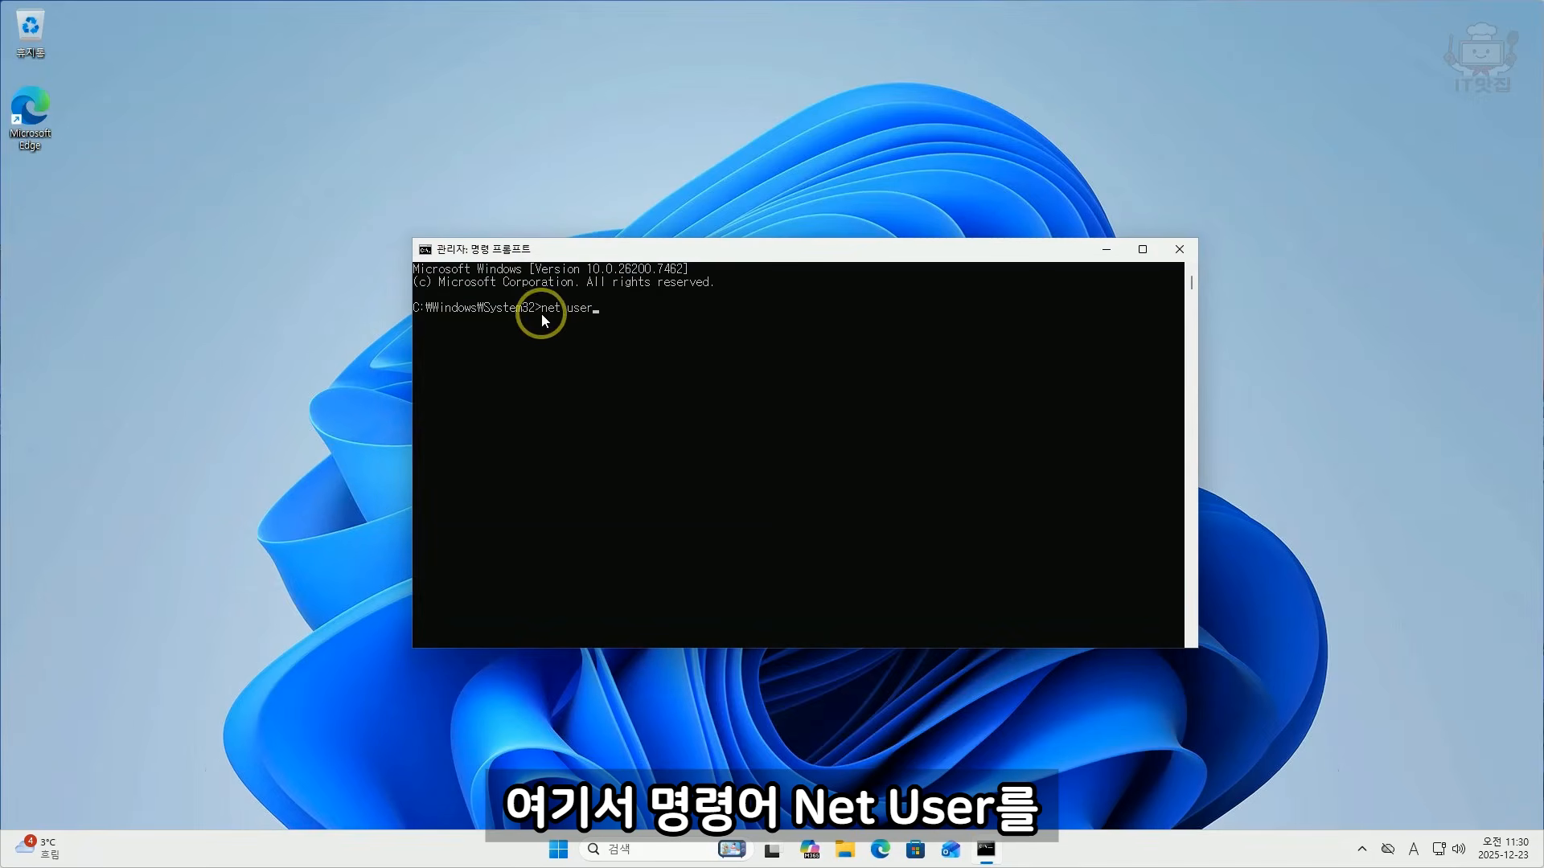
Step: List the Windows accounts with the net user command and find the currently signed-in account's name among them
text(net user)
click(622, 308)
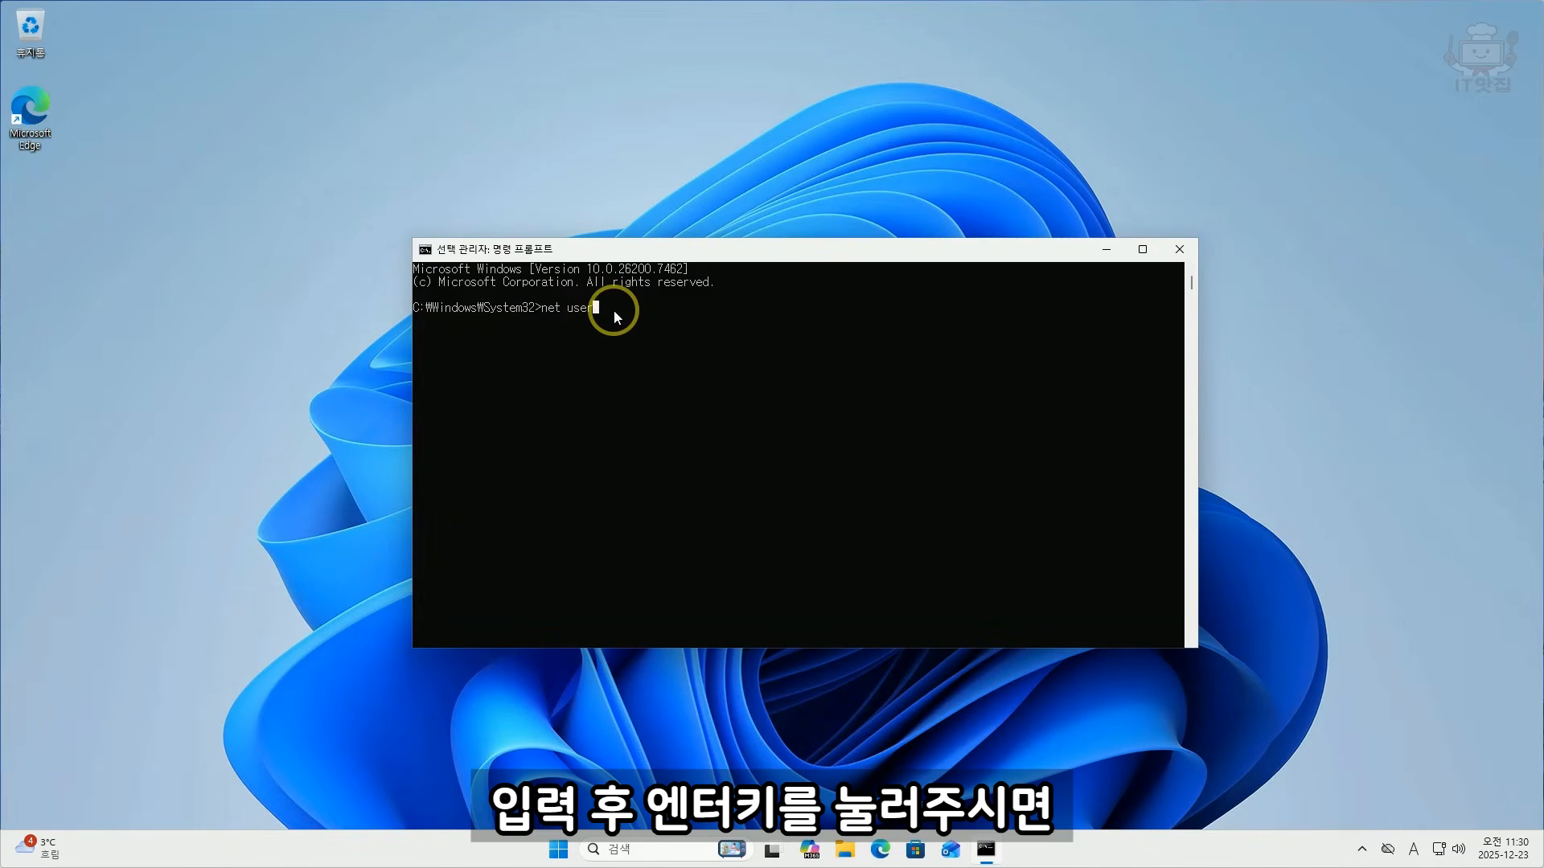
key(Return)
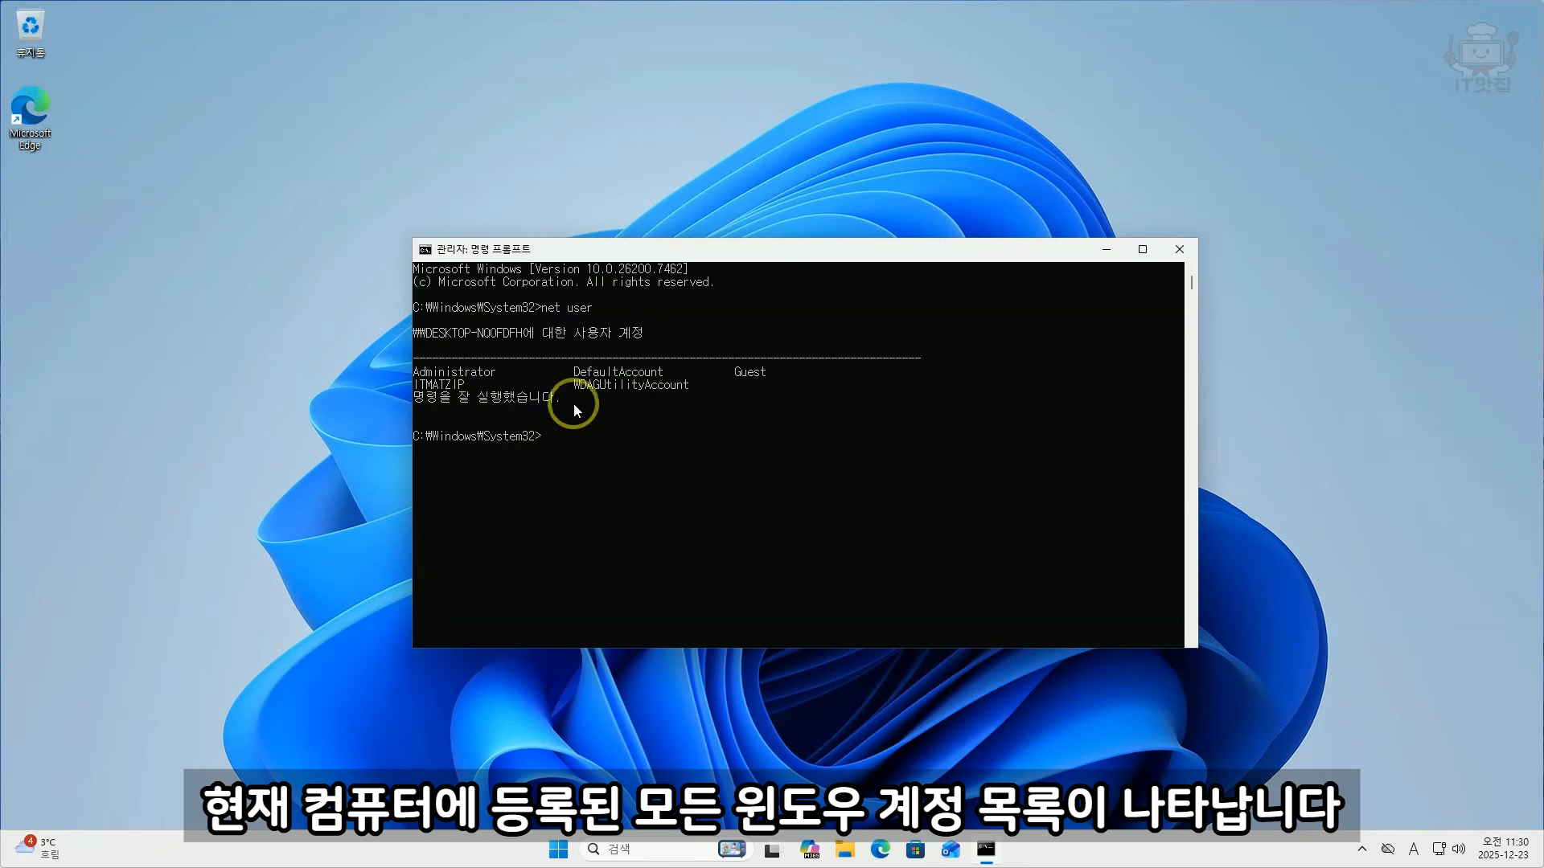
click(558, 849)
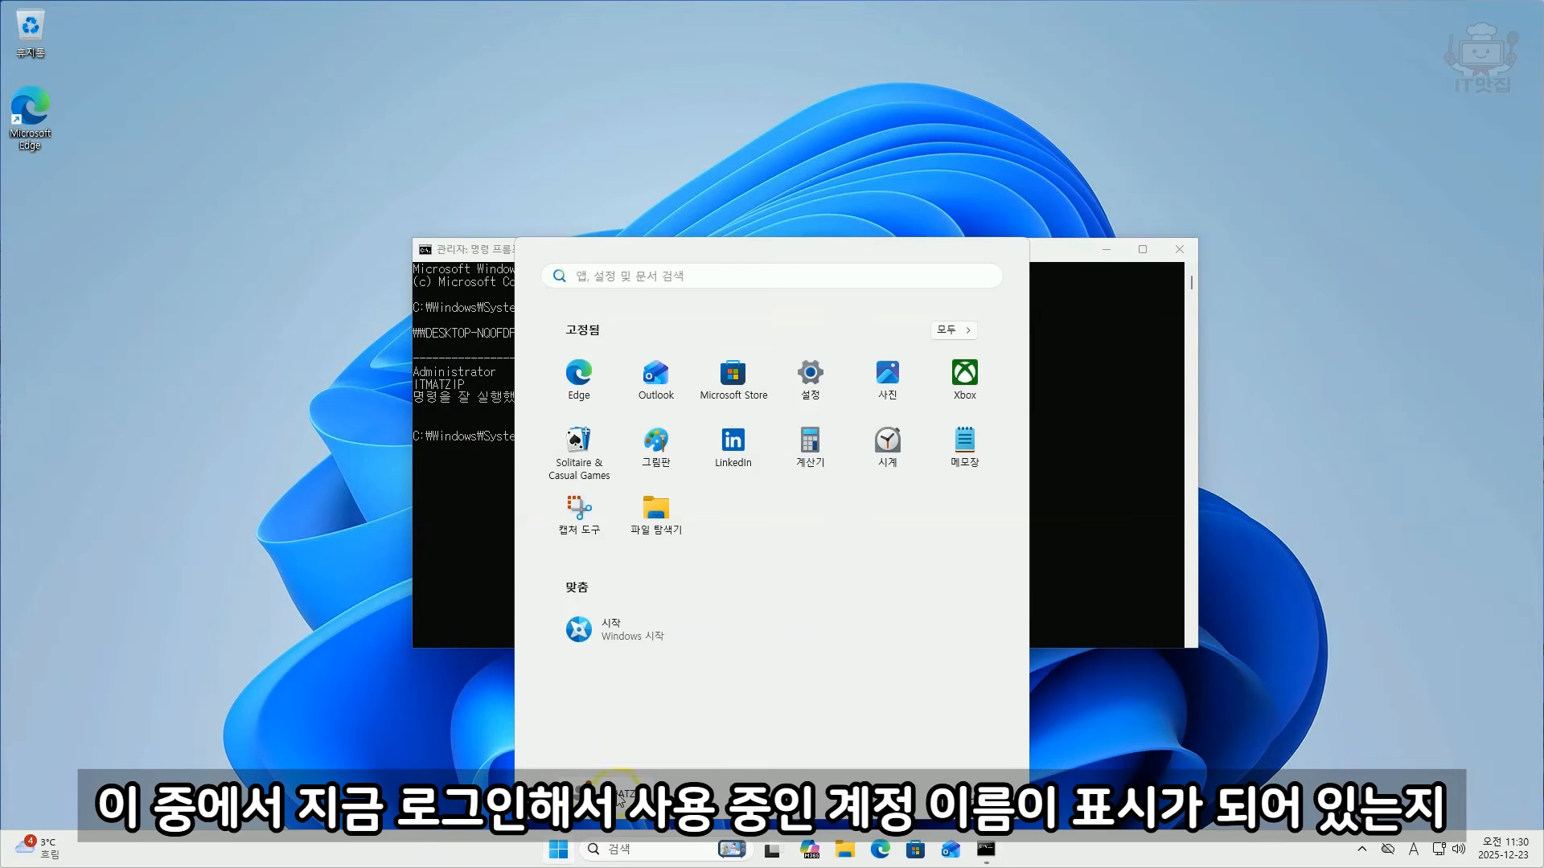
click(434, 378)
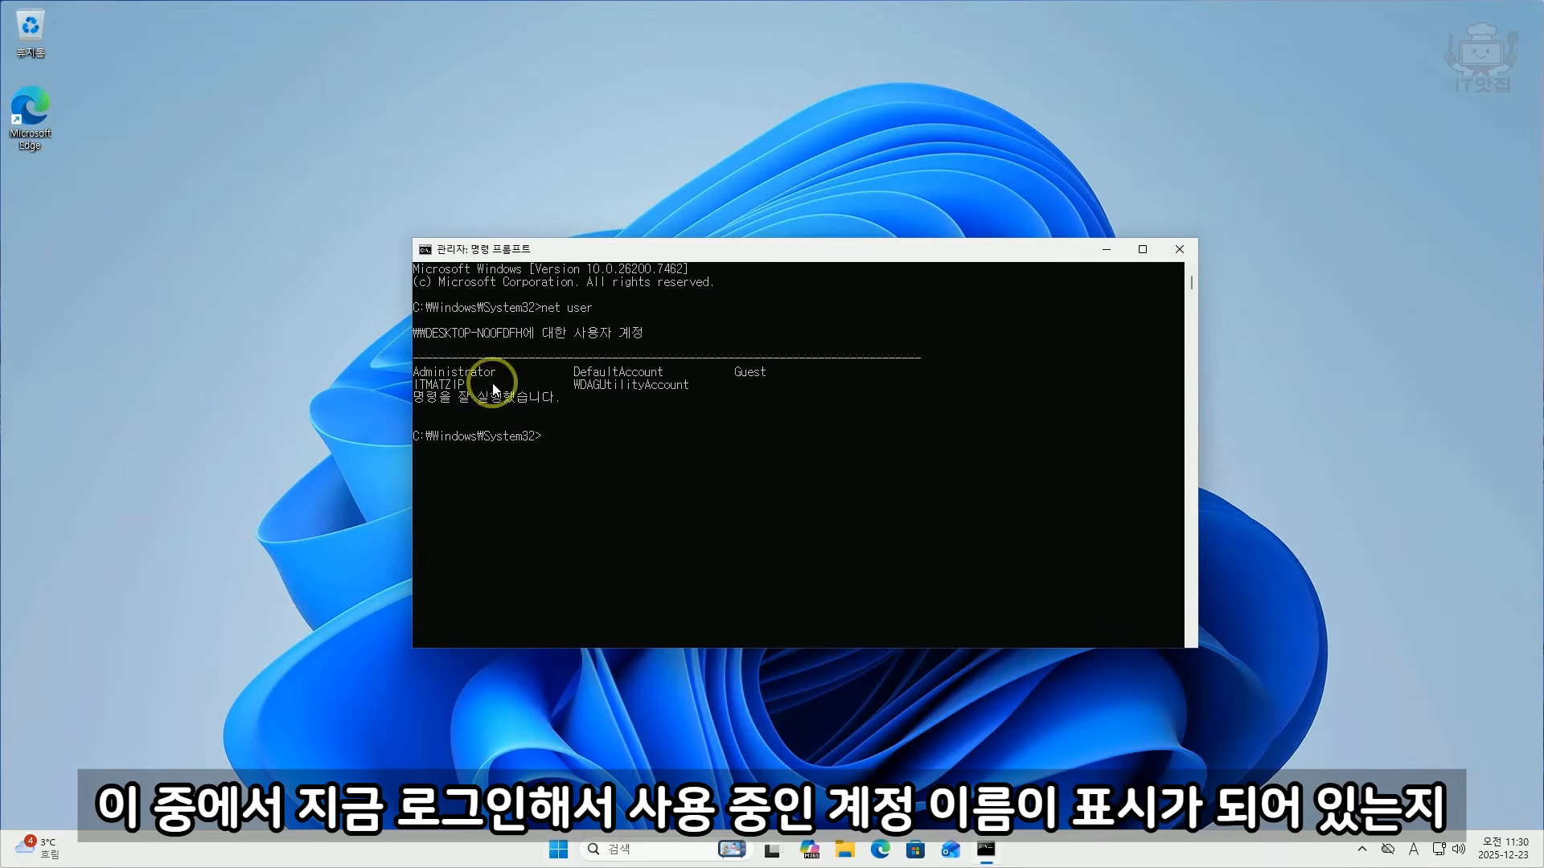
drag(417, 386, 462, 386)
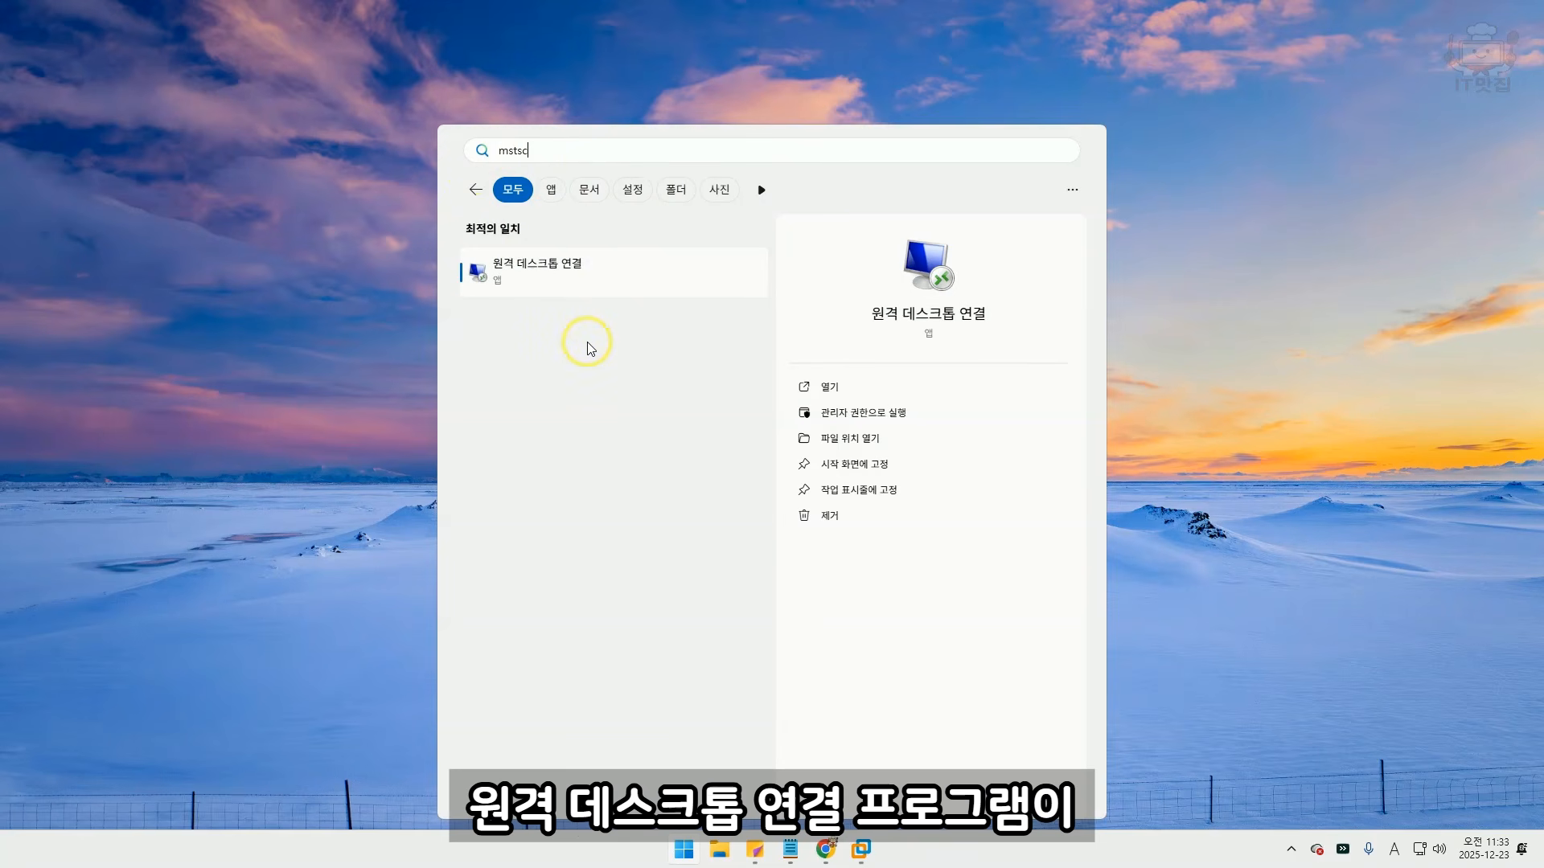
Step: Start a Remote Desktop Connection to 192.168.50.77 and submit the filled-in account credentials with the option to remember them
click(555, 277)
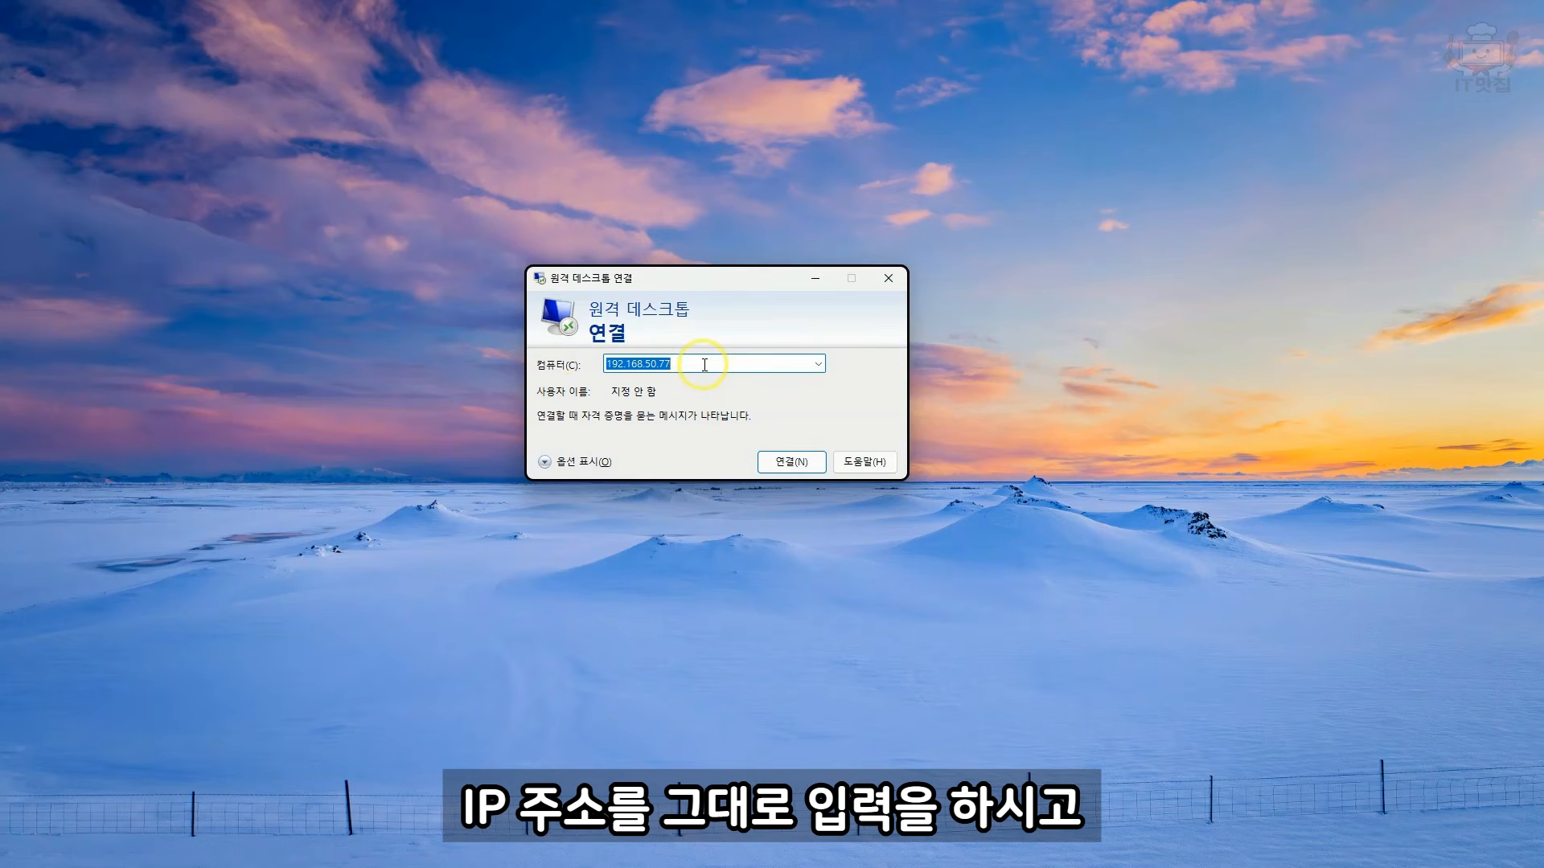
click(798, 465)
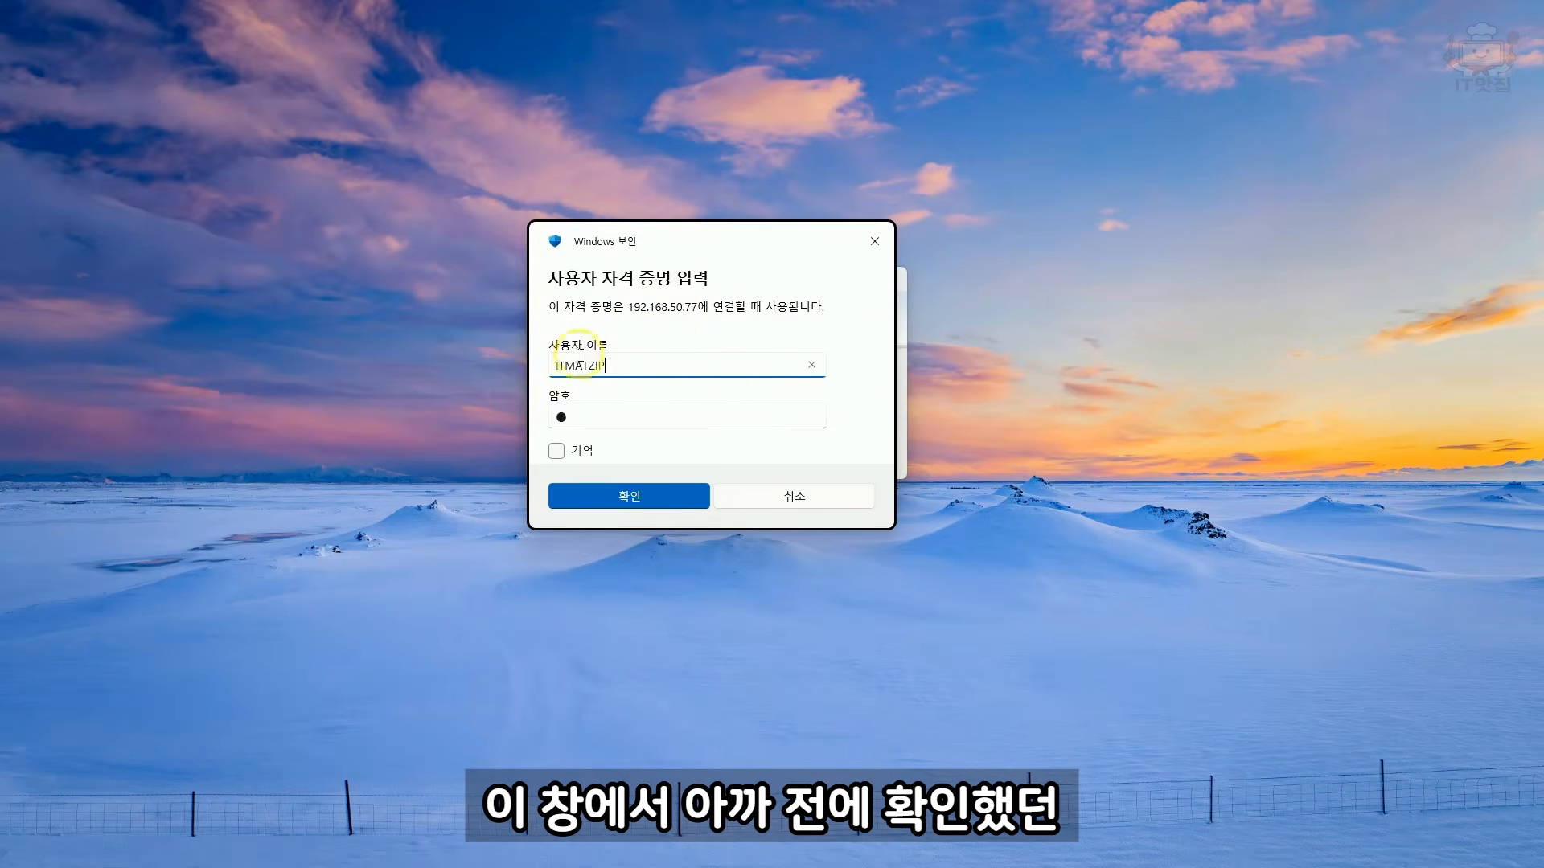
double_click(638, 365)
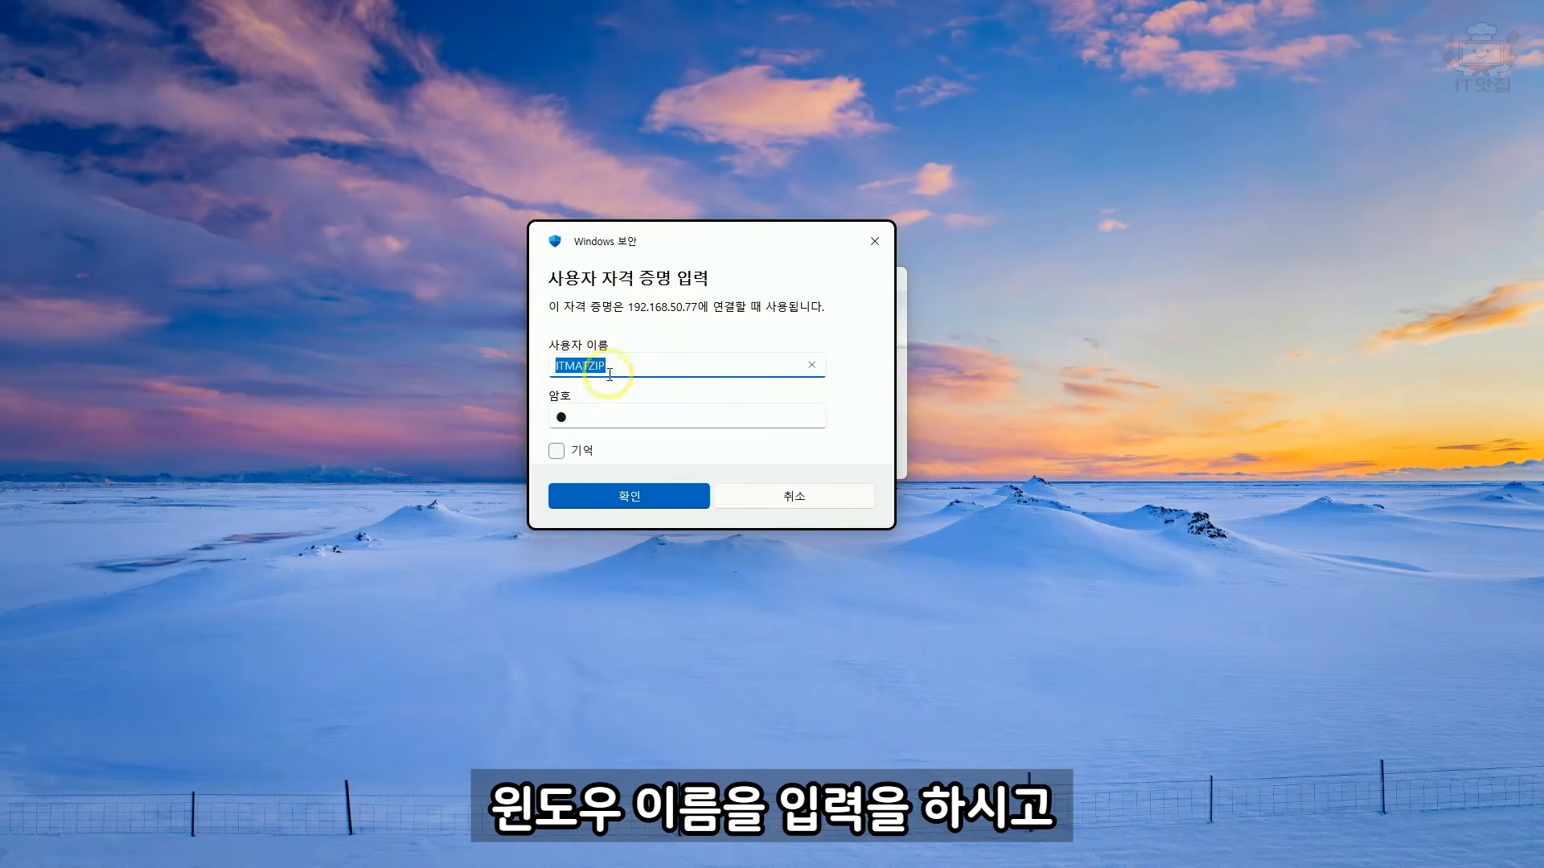
click(605, 414)
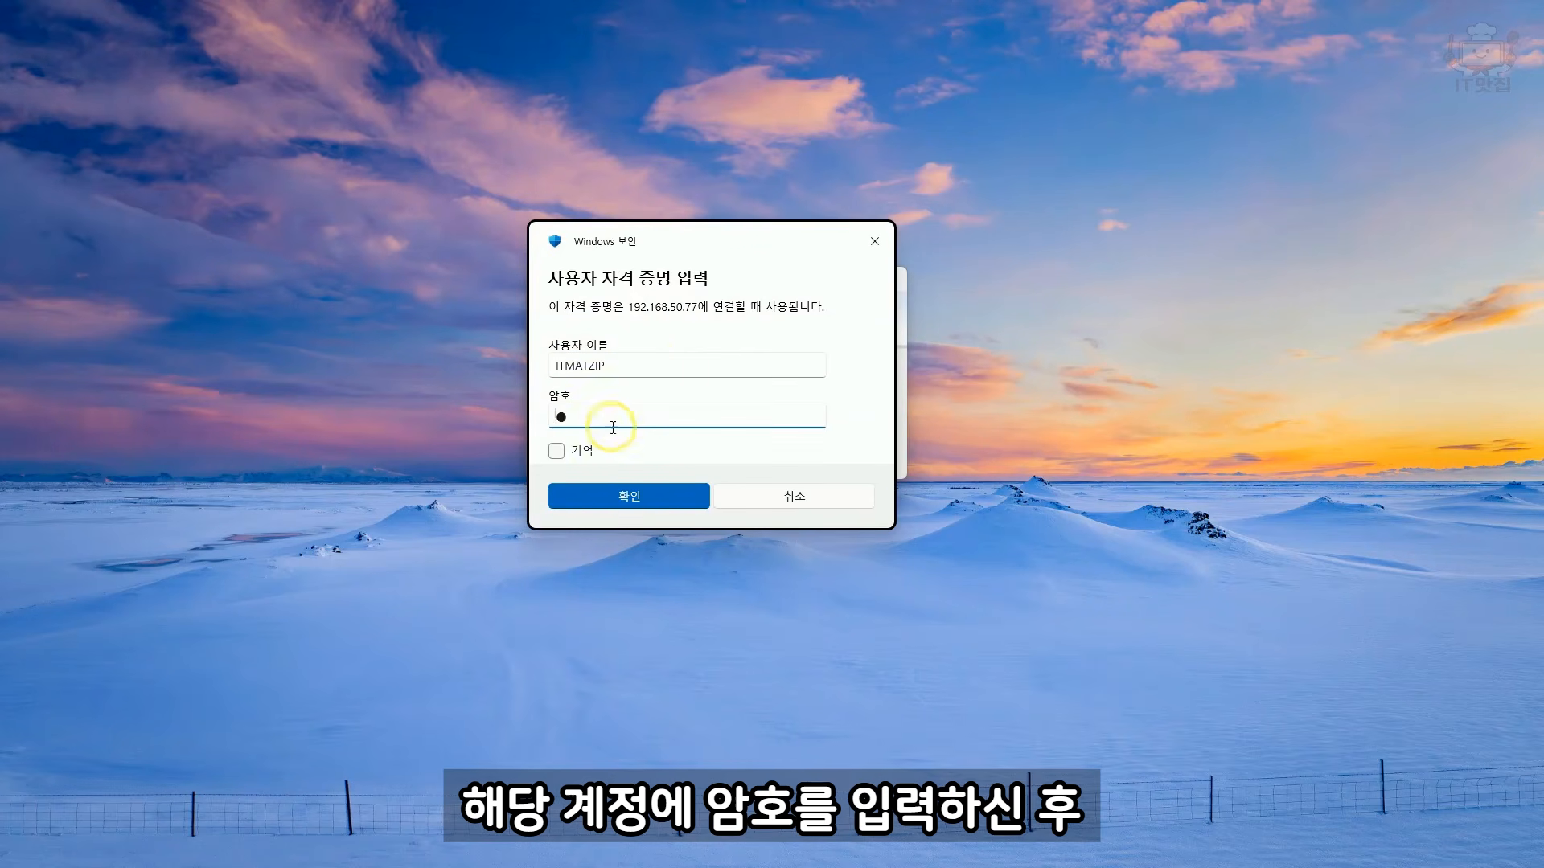
click(556, 452)
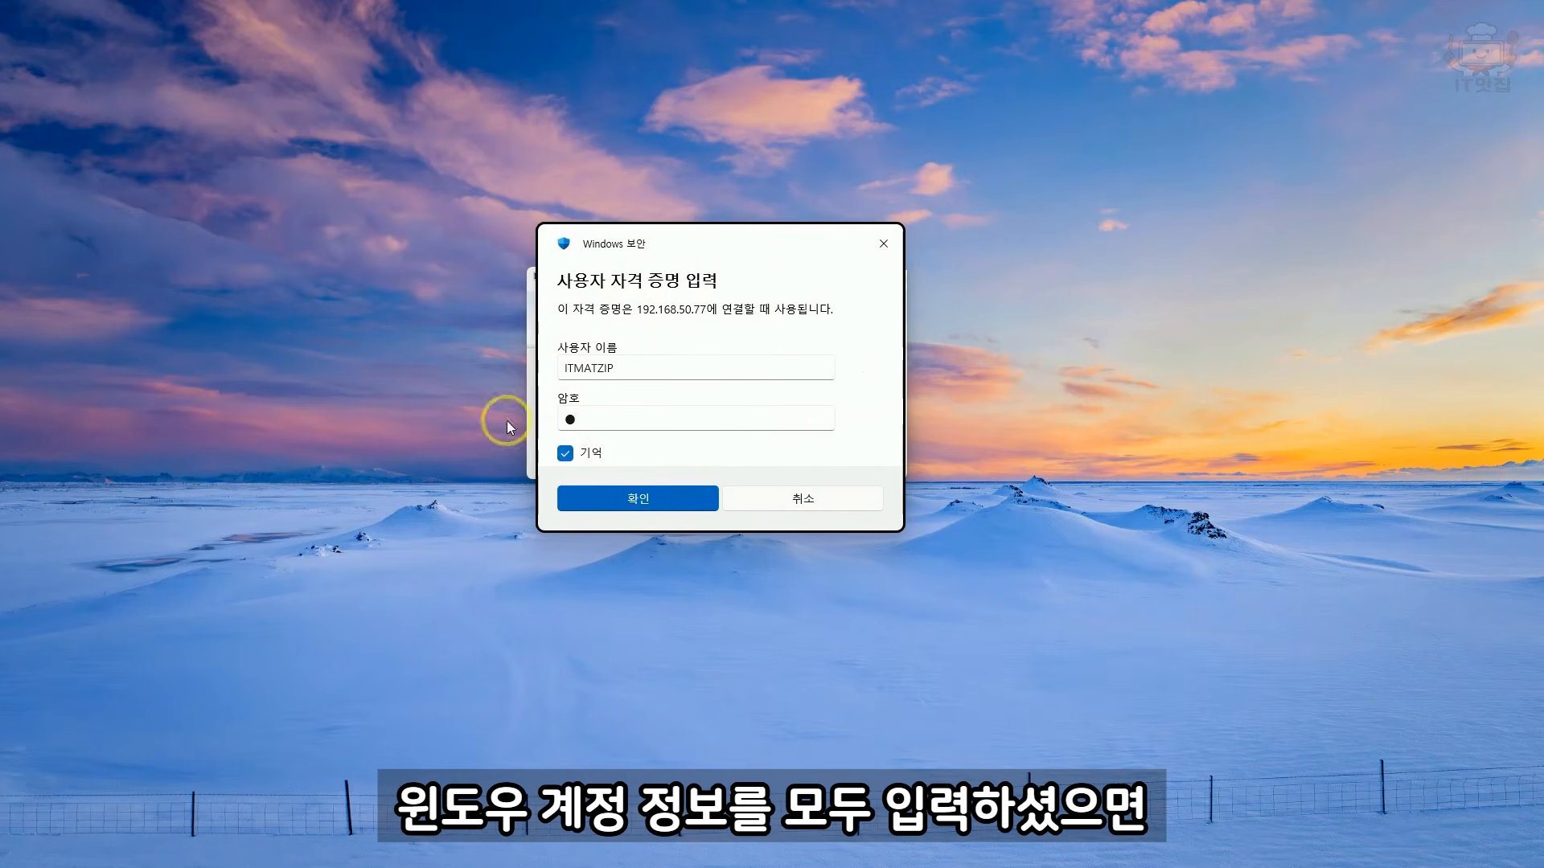
click(639, 498)
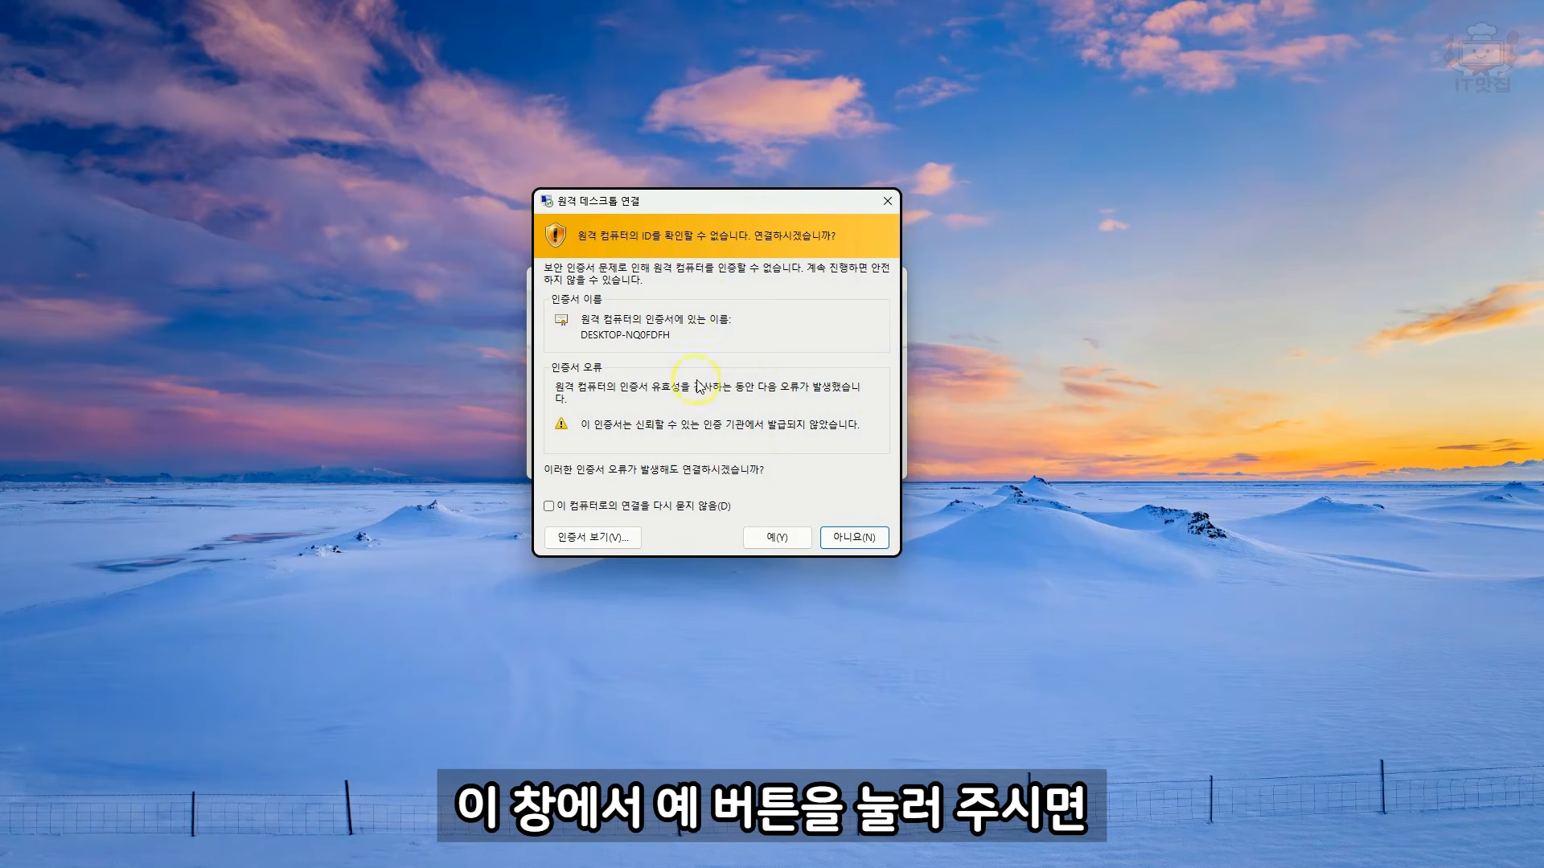
Step: Accept the certificate warning to connect to the remote PC and switch the remote session to windowed mode
click(770, 537)
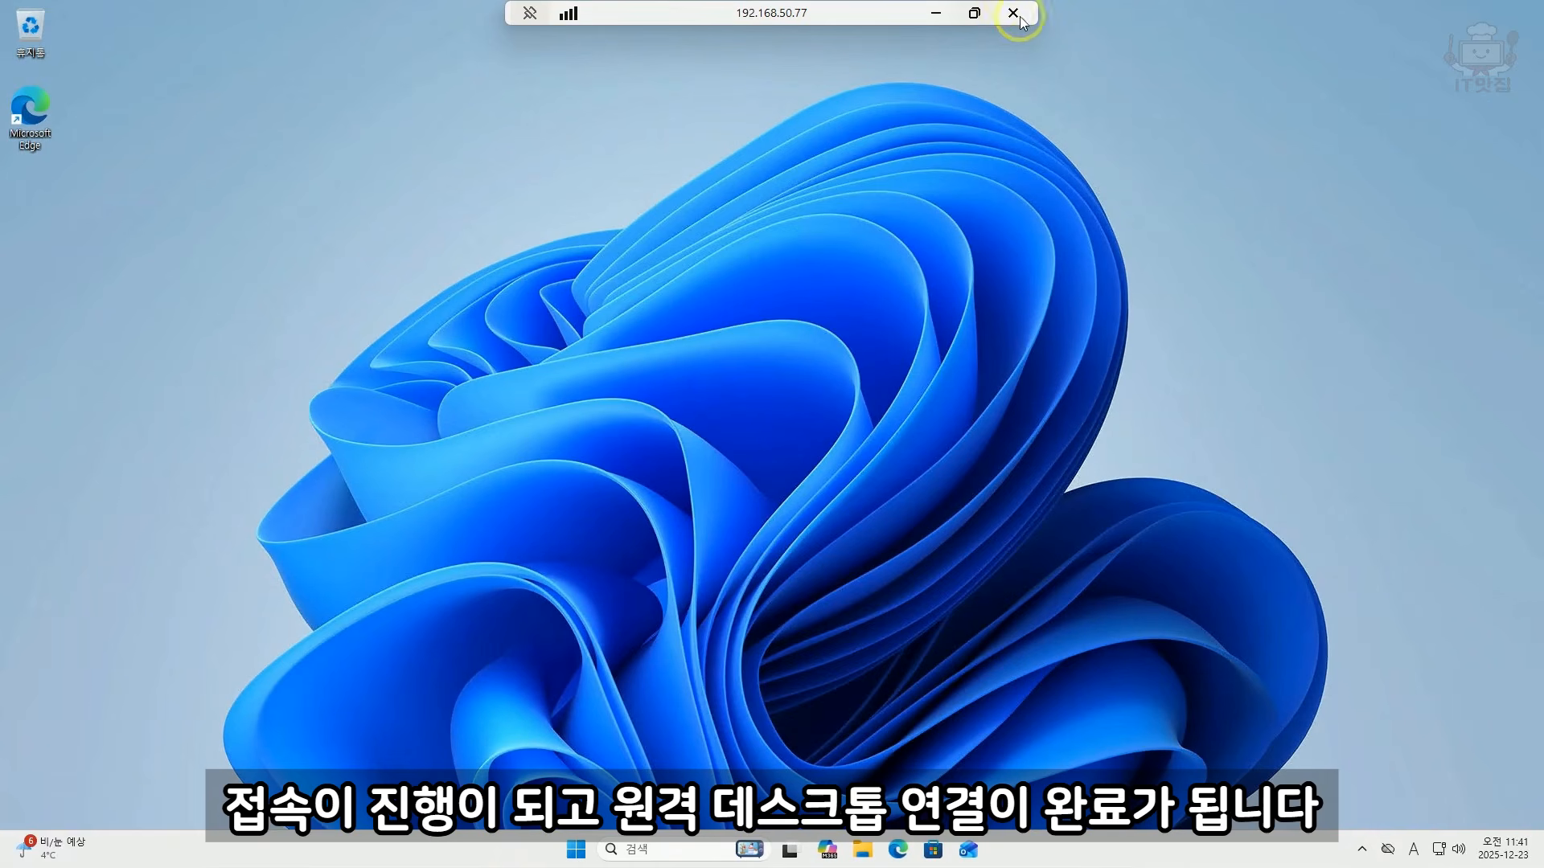
click(974, 14)
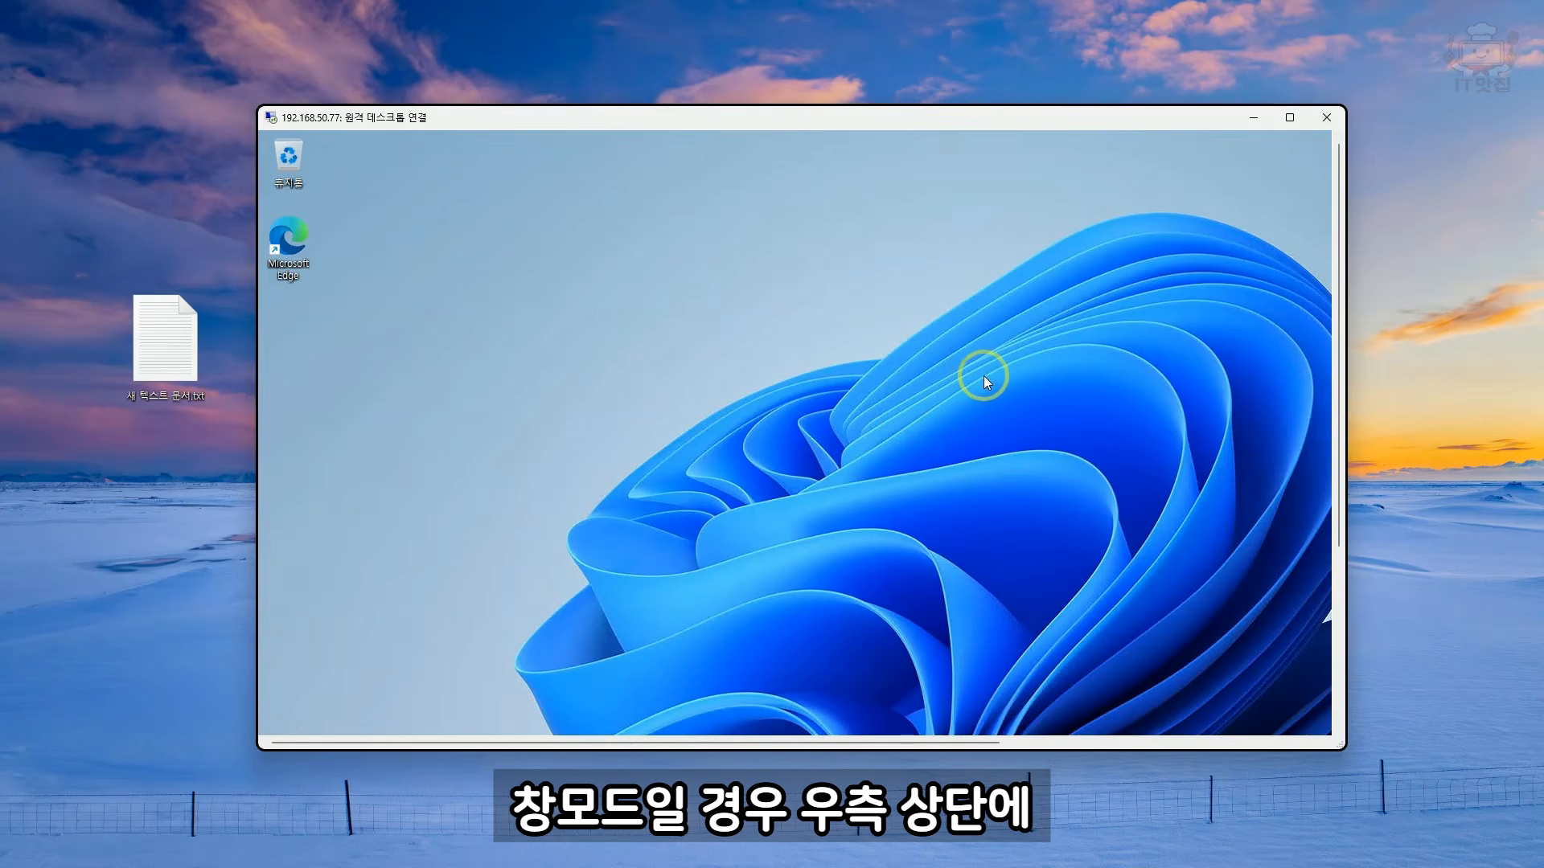
Step: Return the remote session to full screen and unpin its connection bar
click(1295, 117)
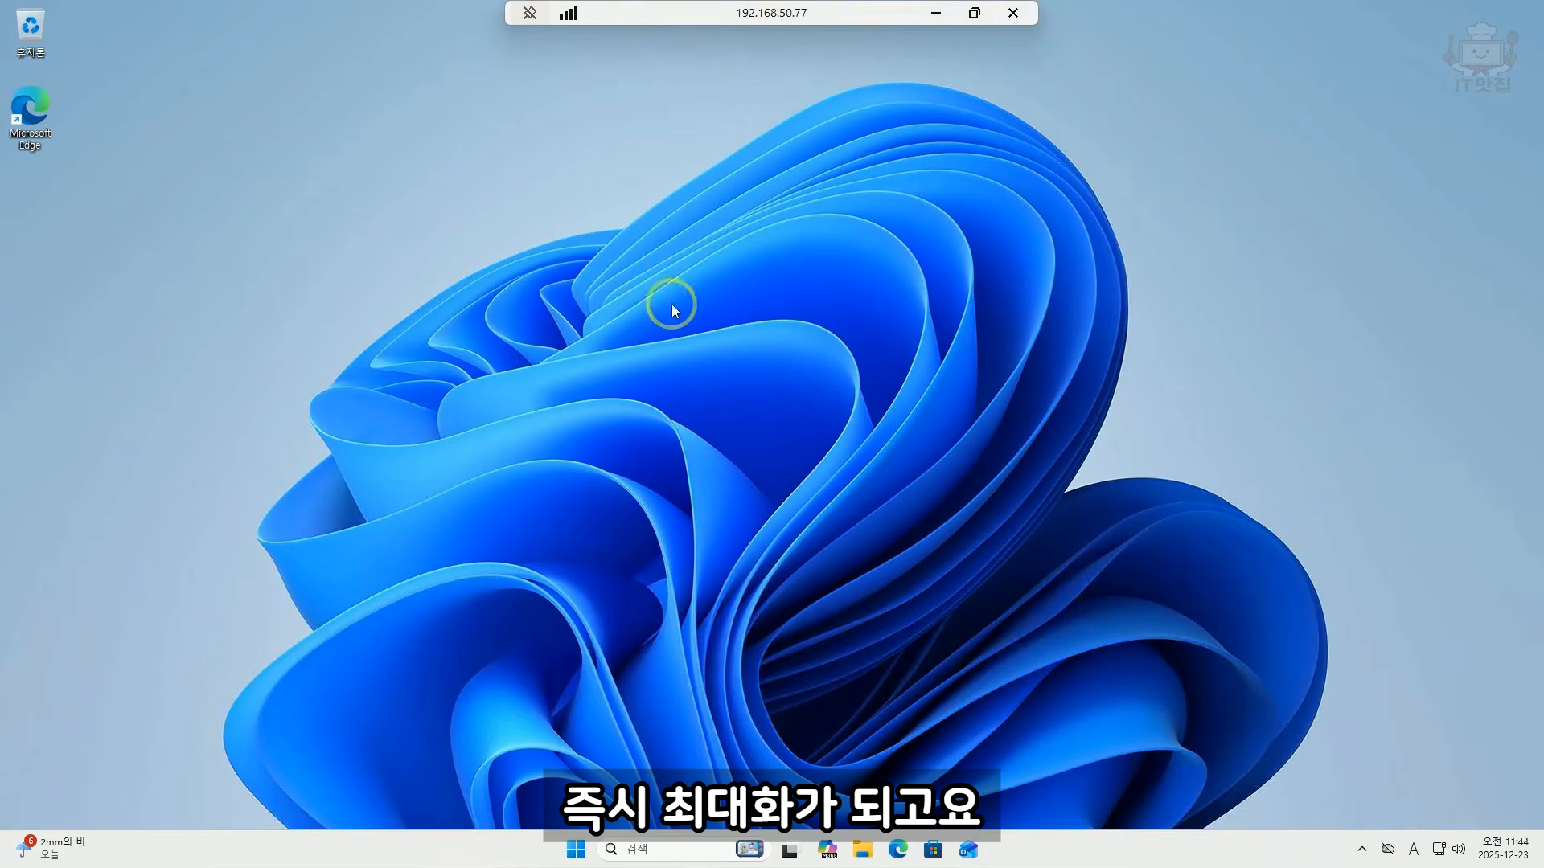
click(530, 15)
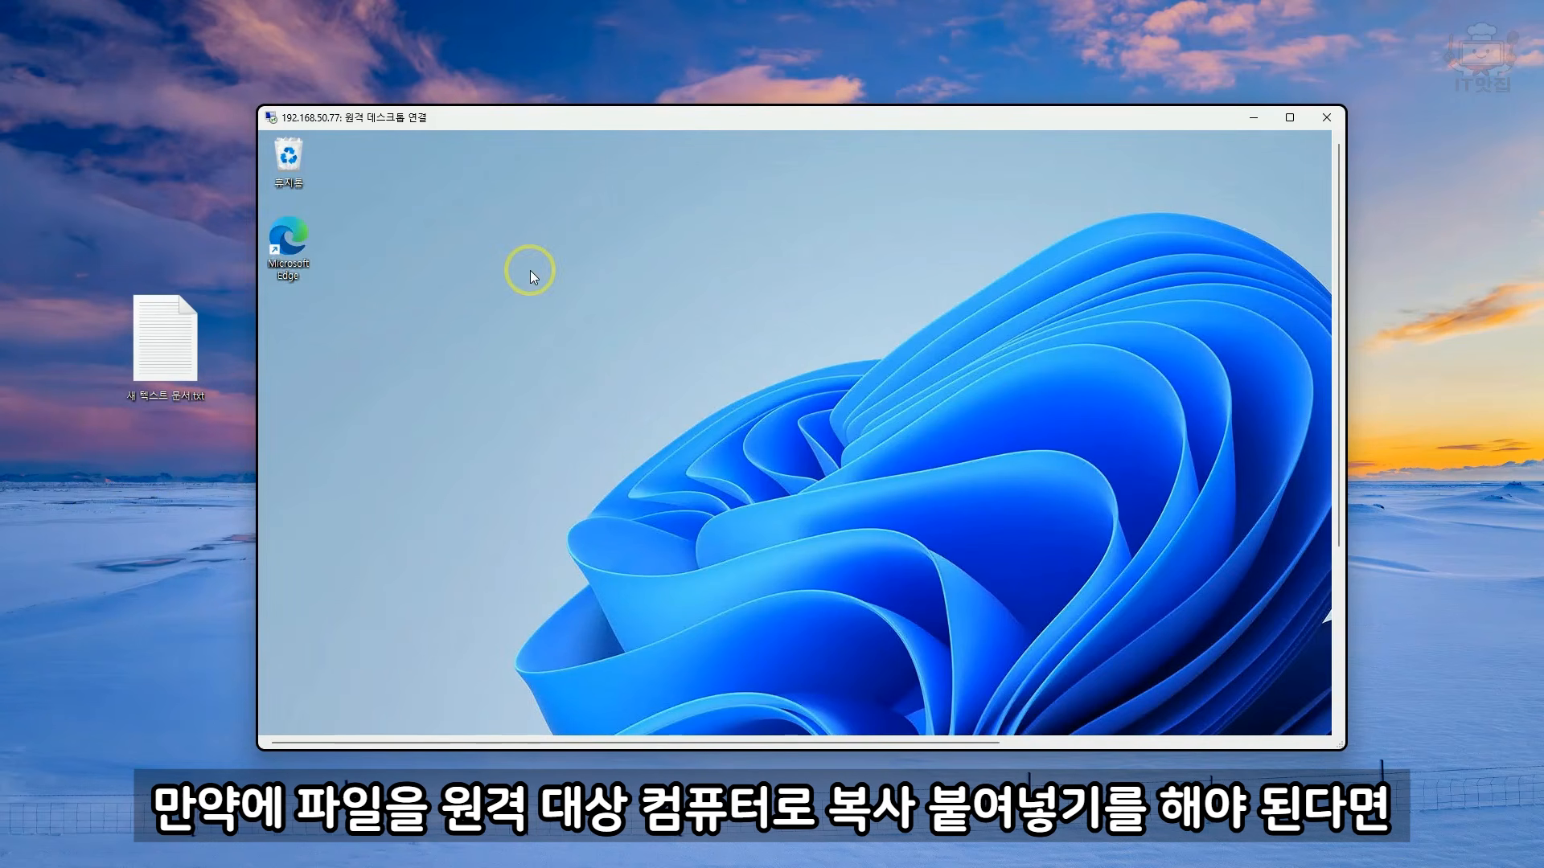
Step: Copy the file 새 텍스트 문서.txt from the local desktop and paste it onto the remote PC's desktop
click(176, 353)
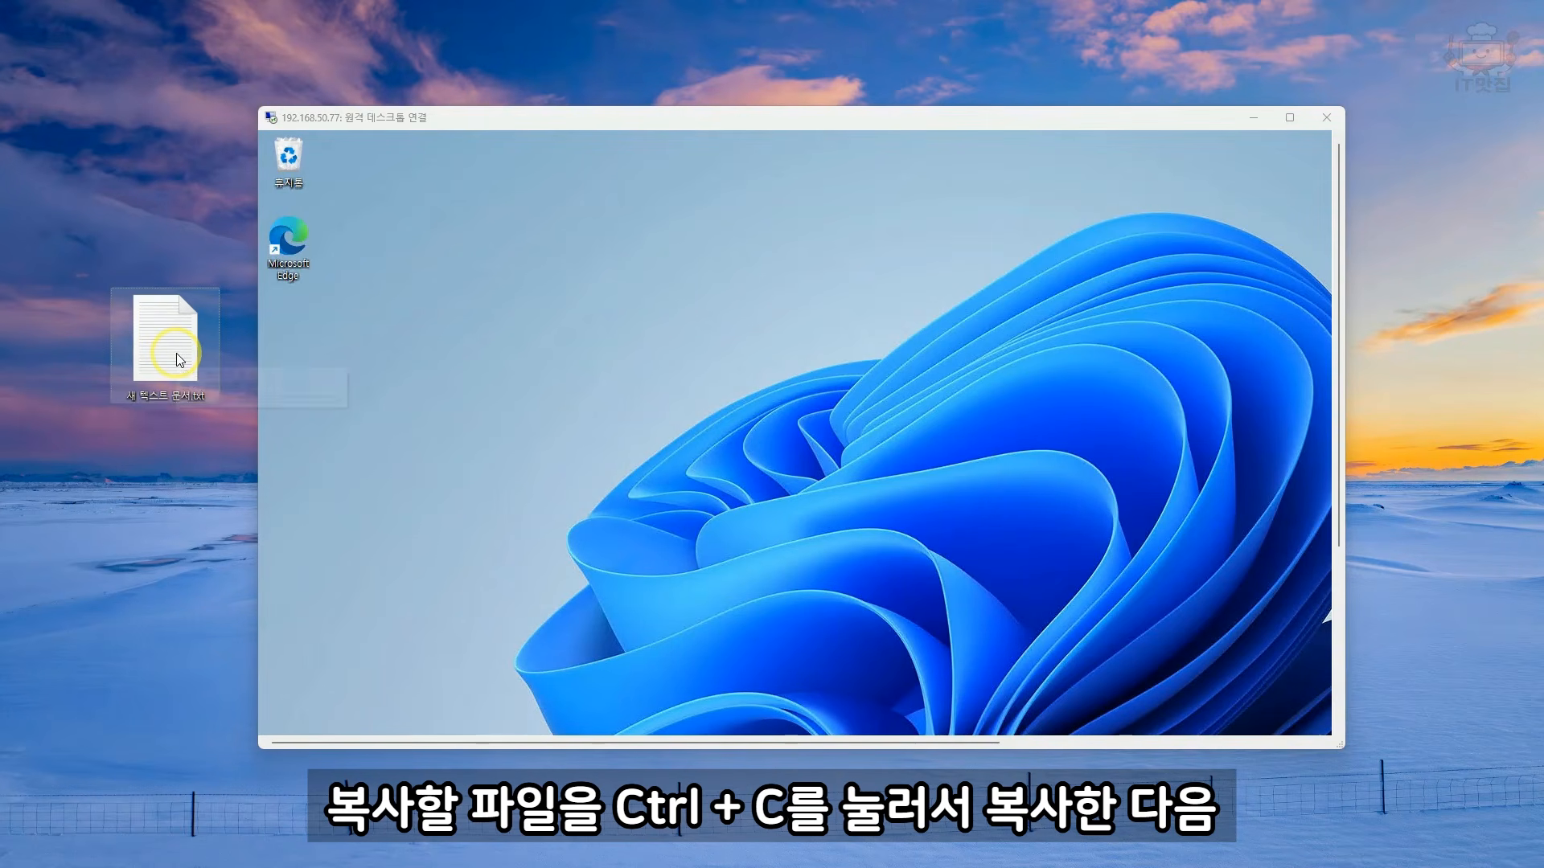
click(480, 340)
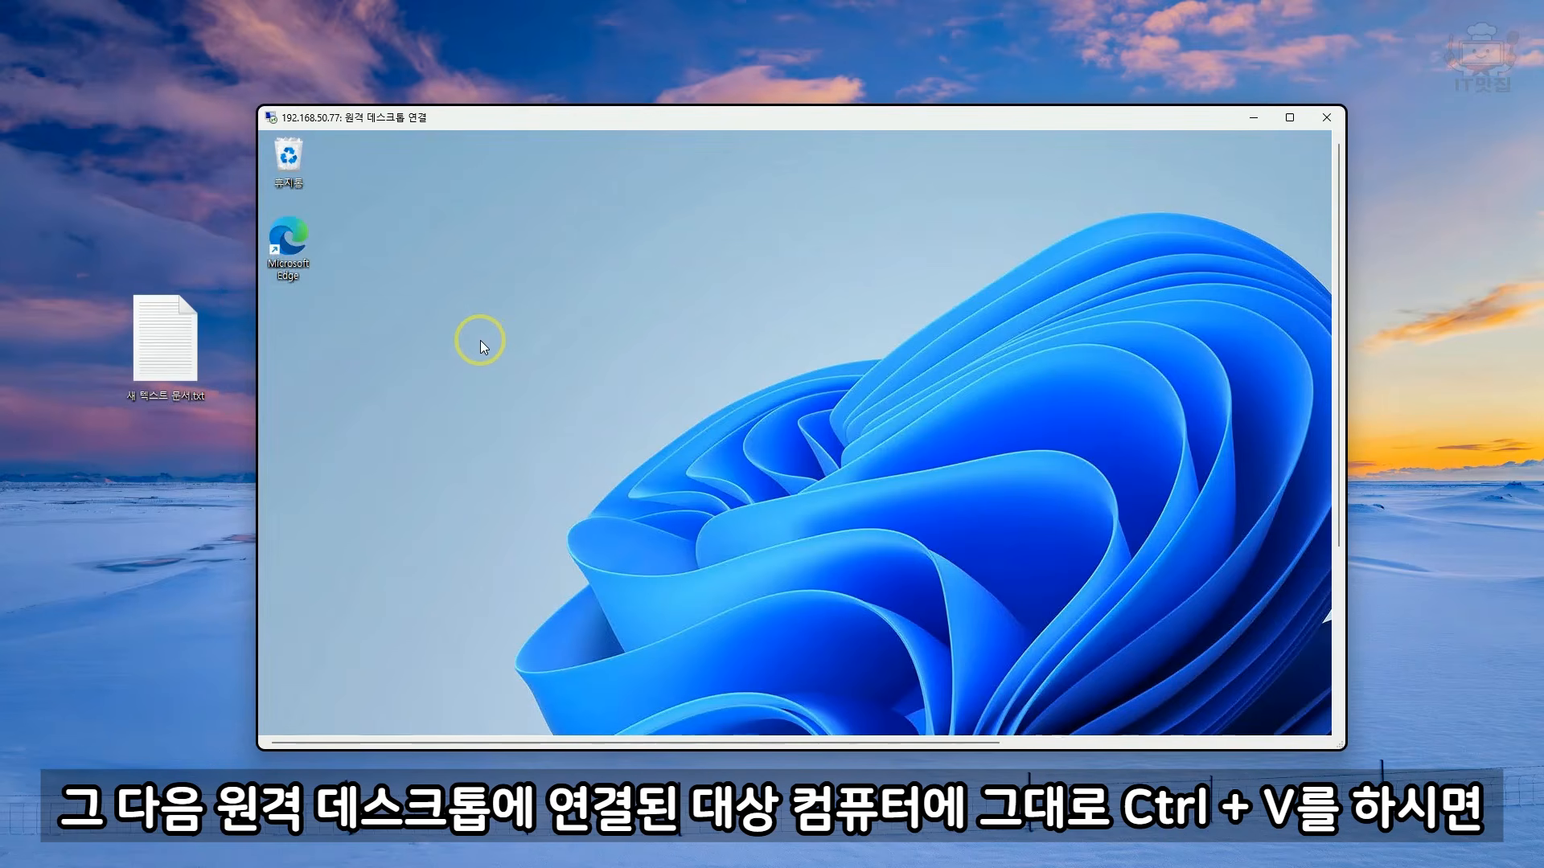
key(ctrl+v)
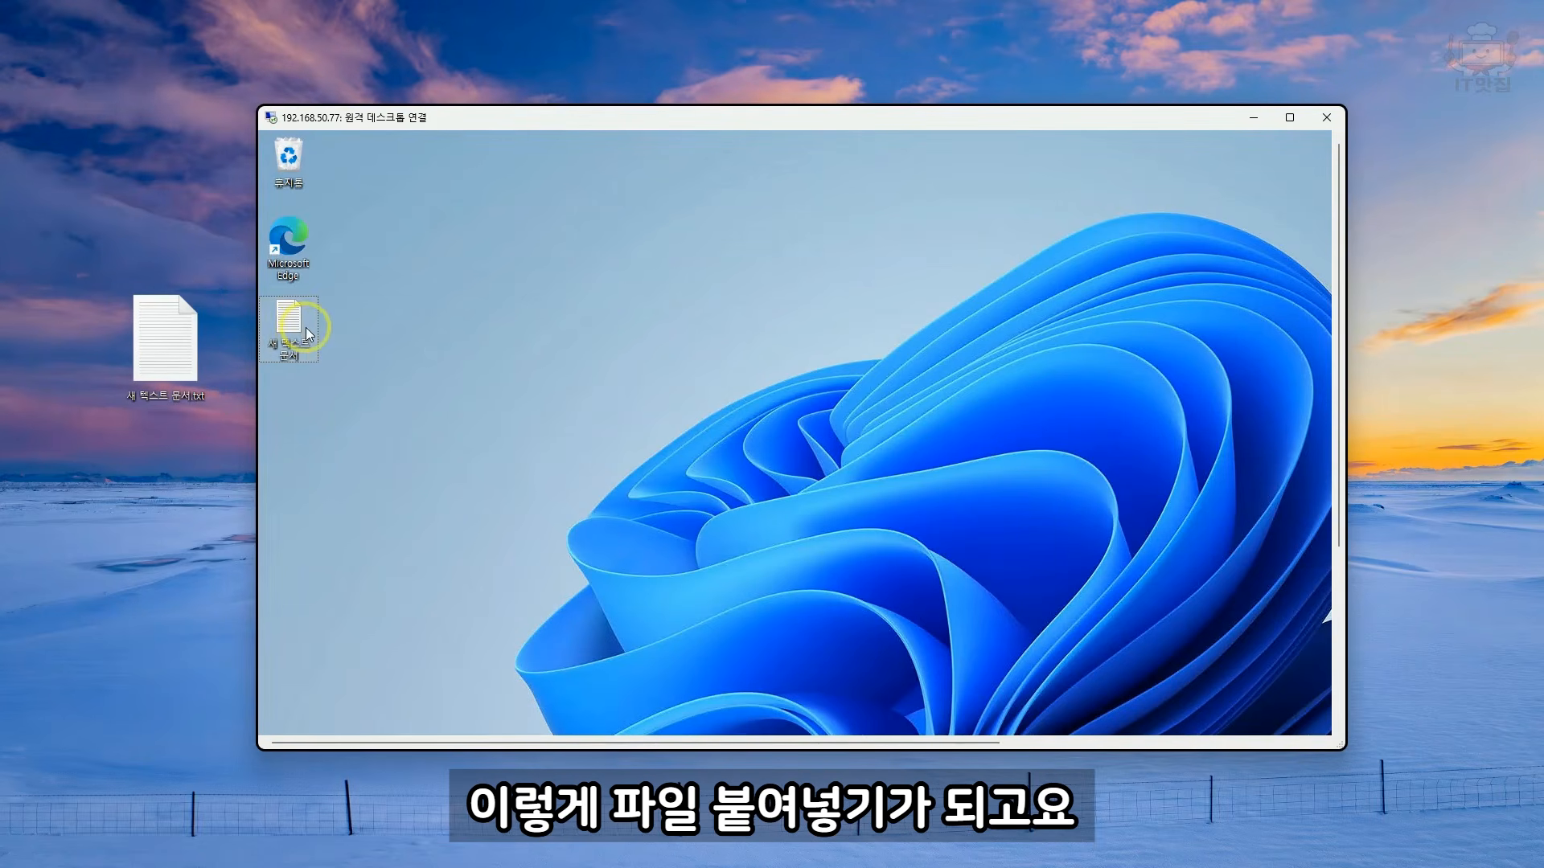
Step: Copy the text file from the remote desktop back to the local desktop, overwriting the existing file of the same name
click(147, 478)
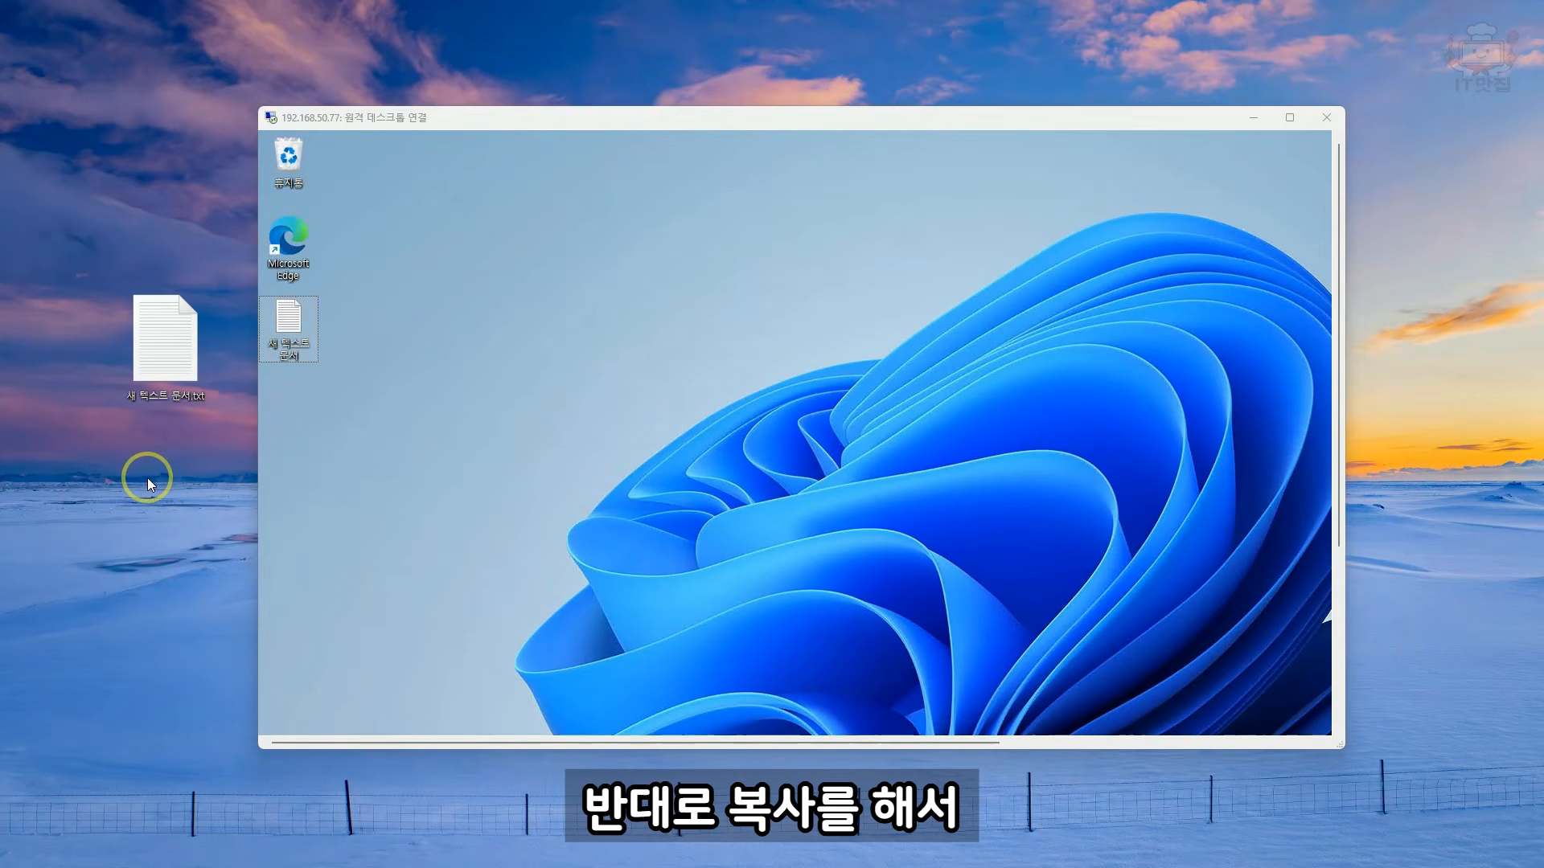
key(ctrl+v)
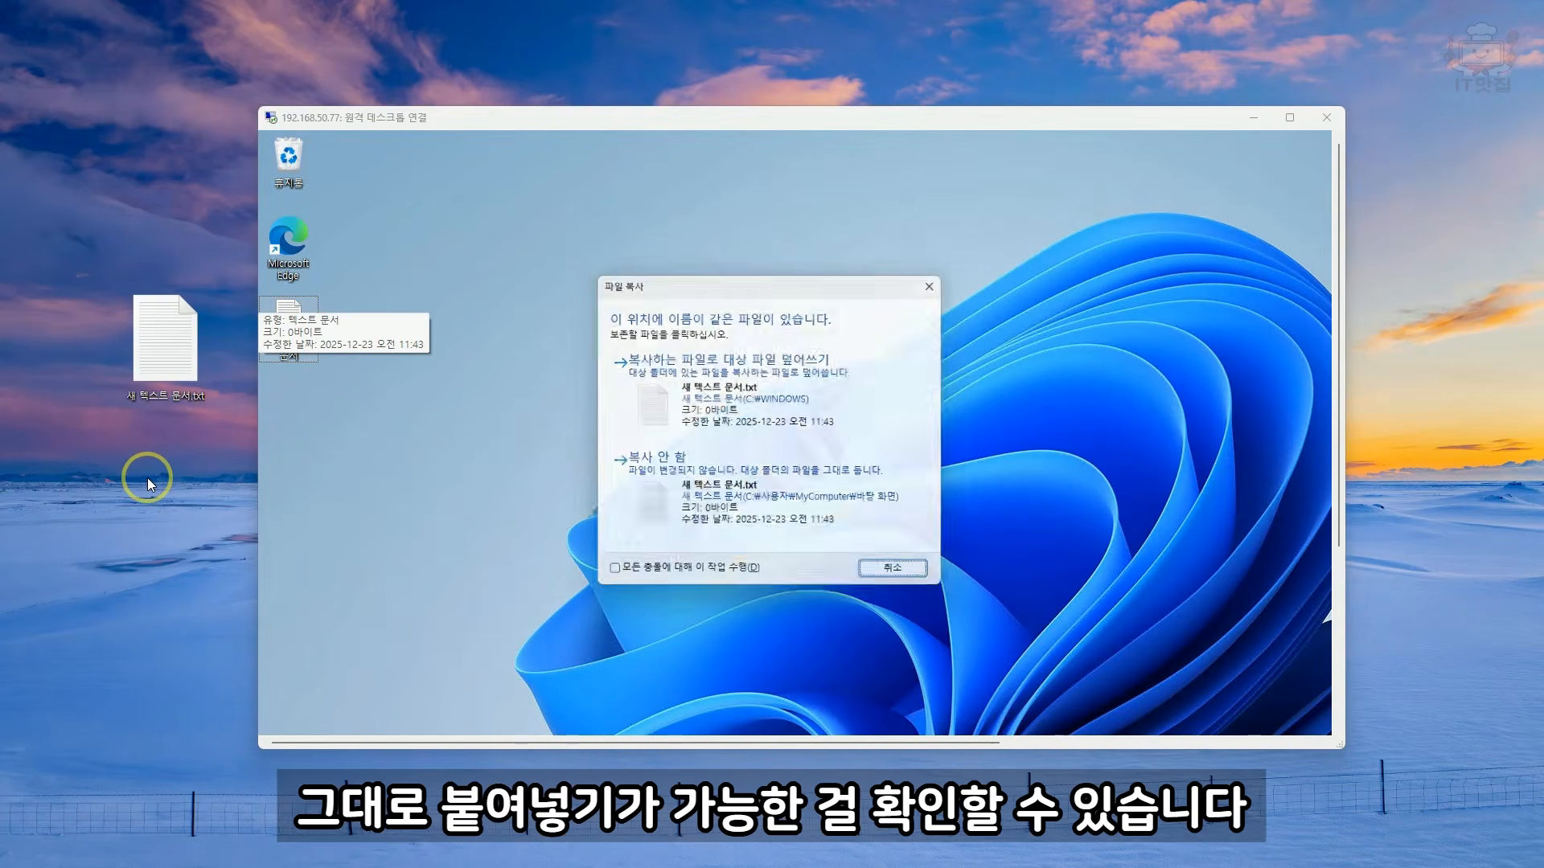
click(777, 372)
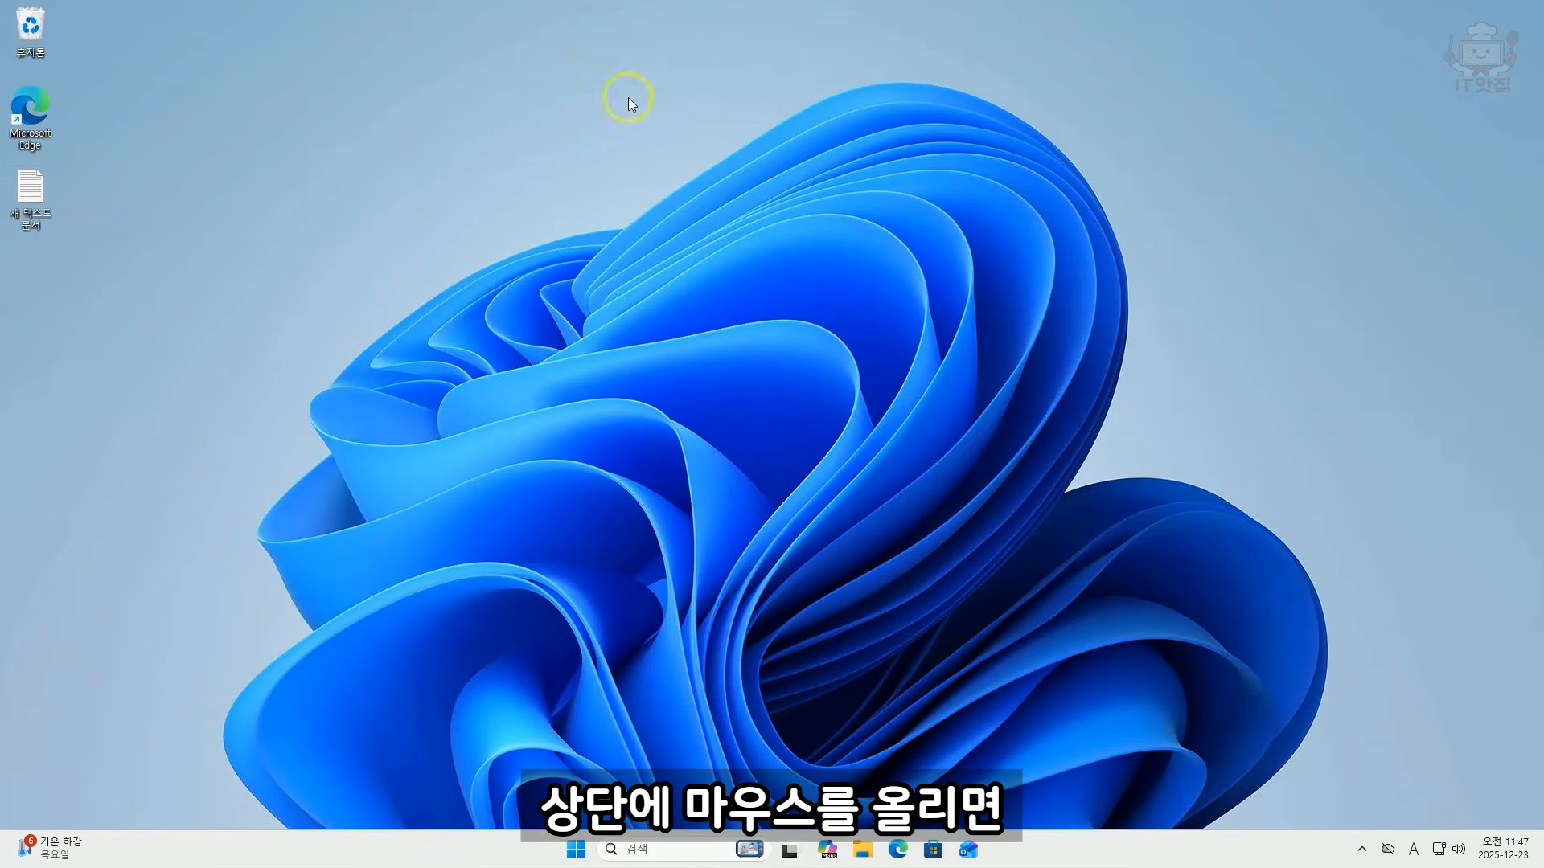
Step: Disconnect the full-screen remote session to 192.168.50.77 and confirm ending the connection
mouse_move(656, 6)
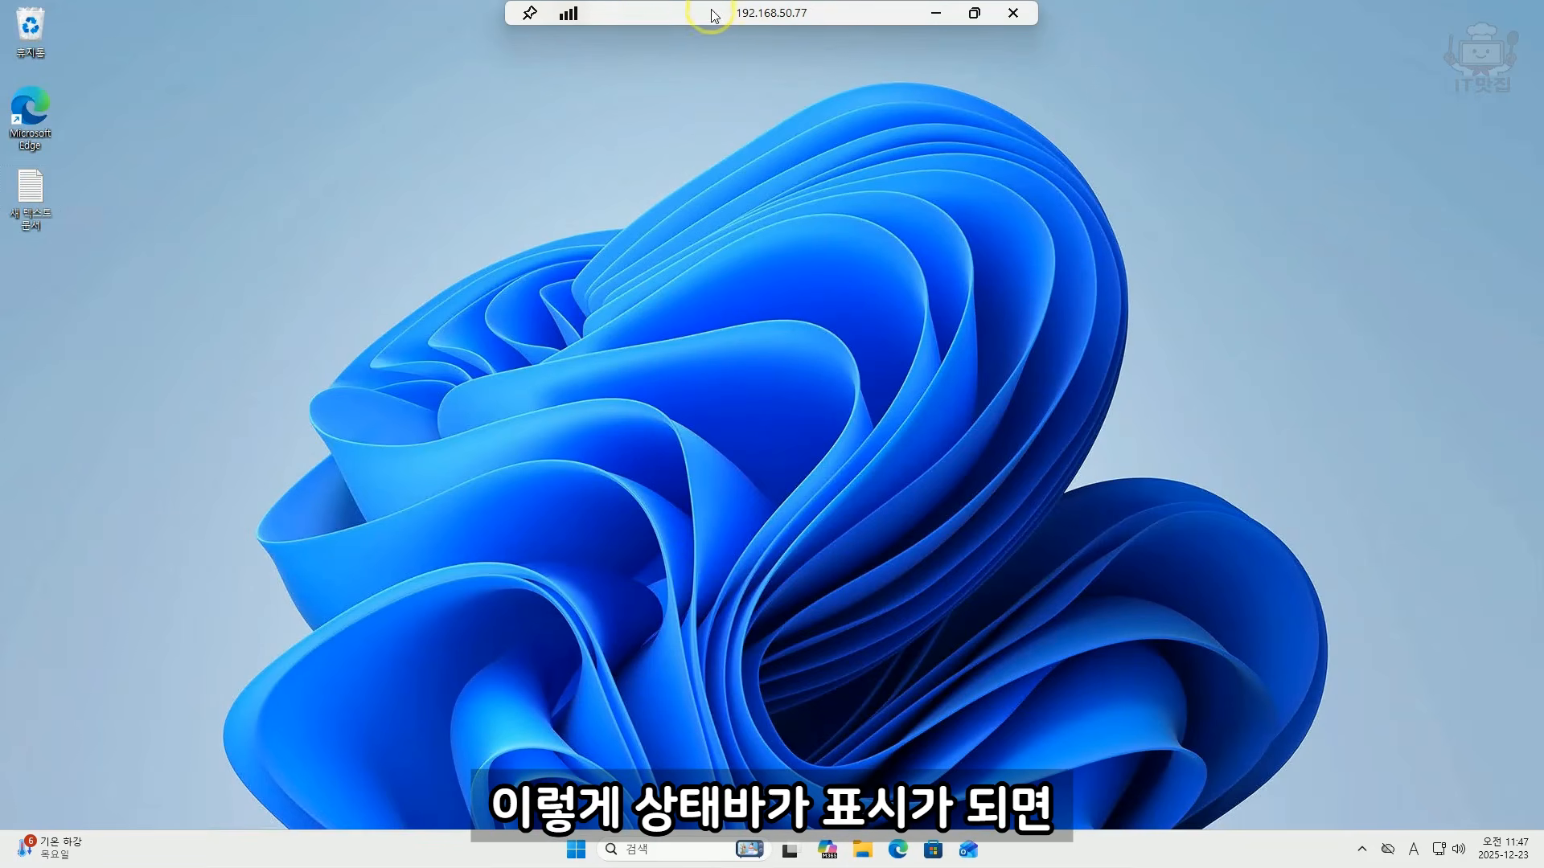
click(1013, 13)
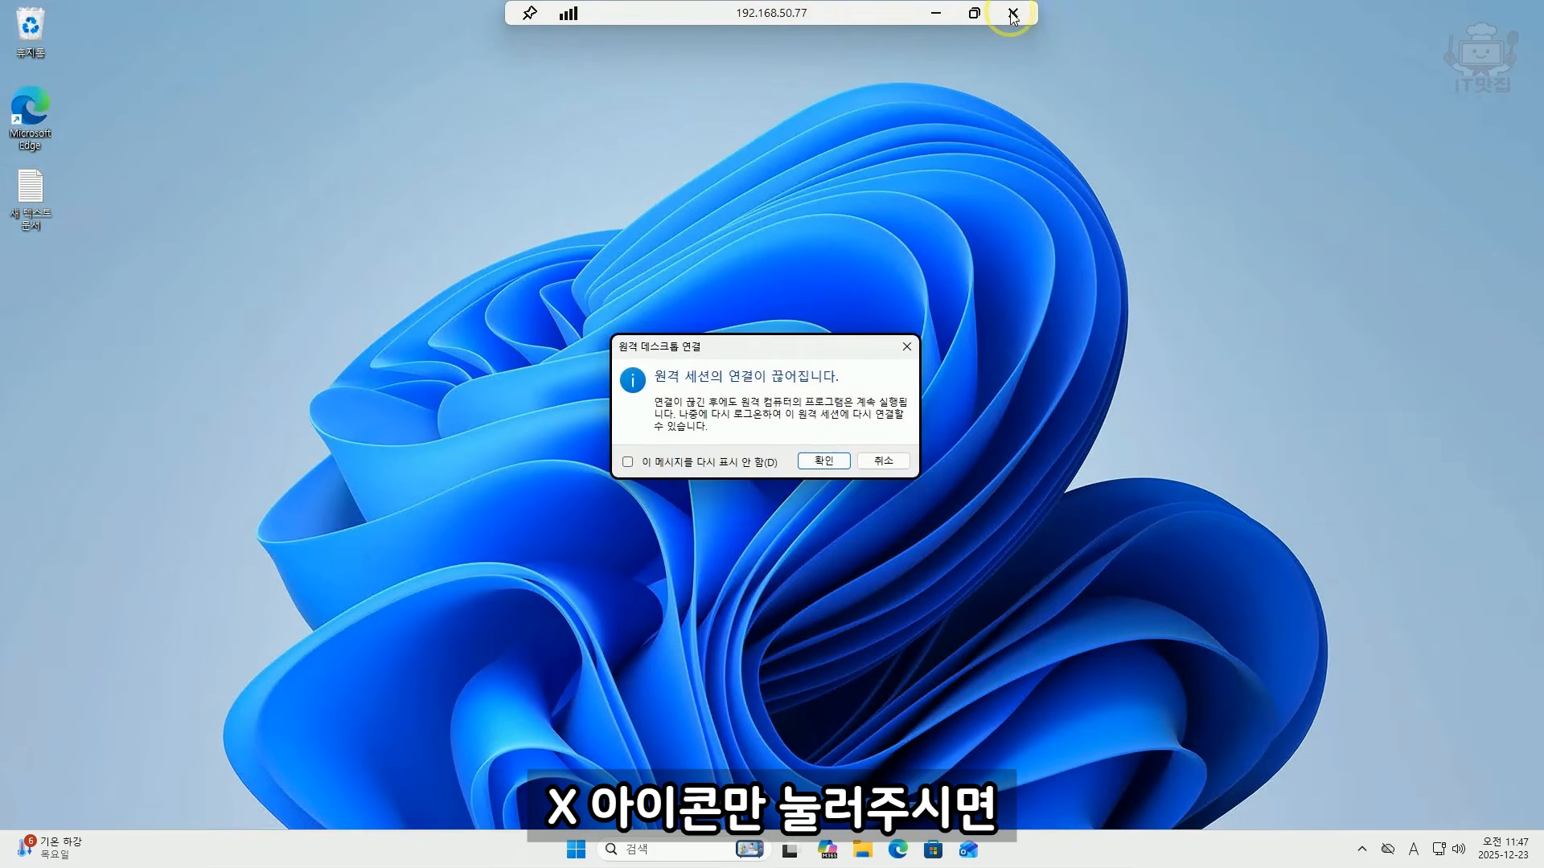
click(824, 461)
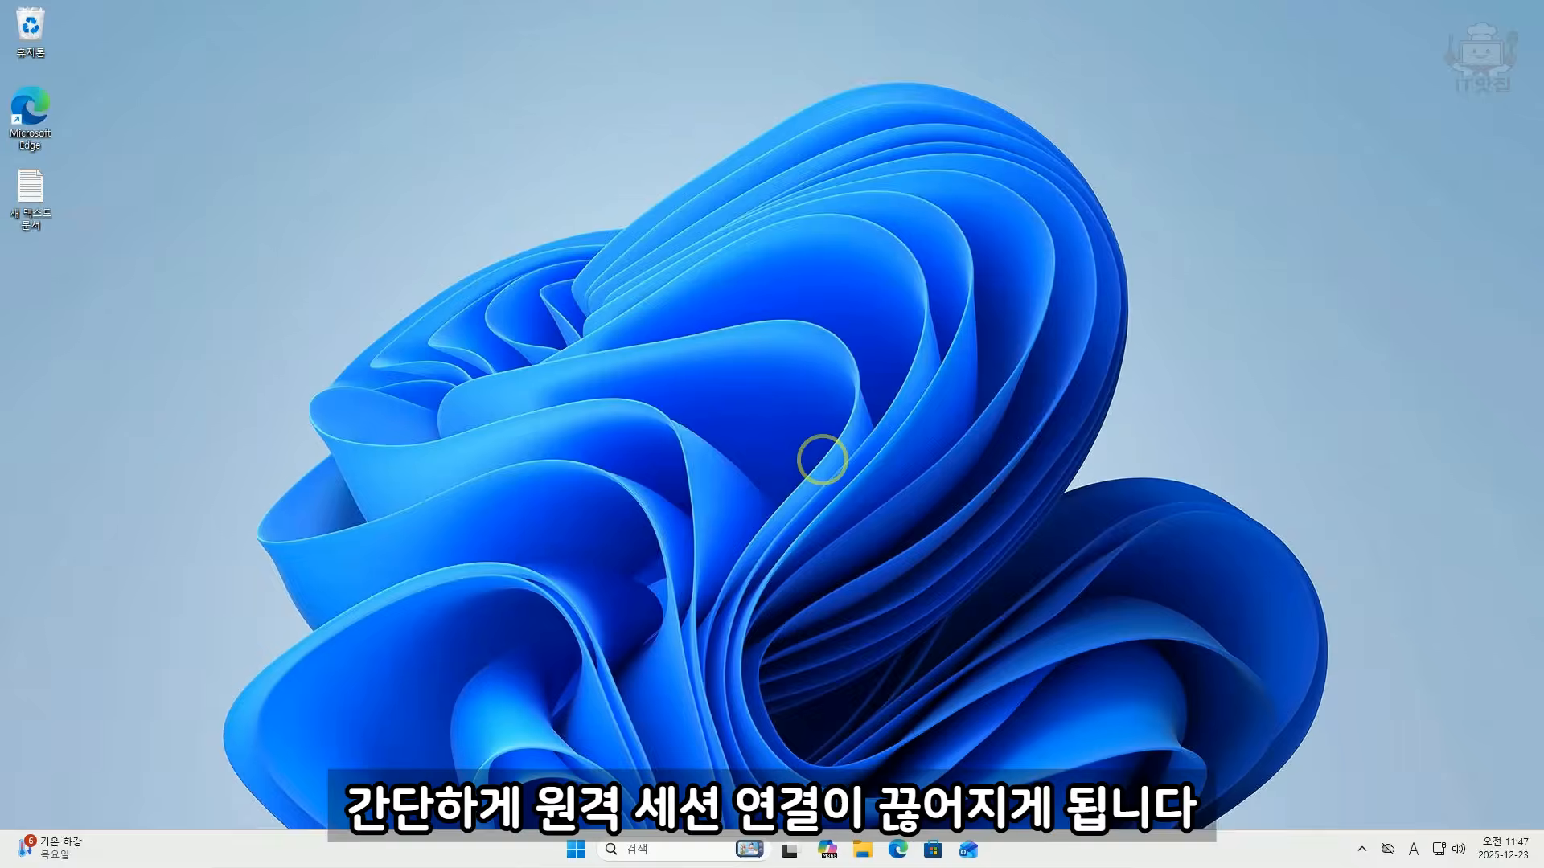